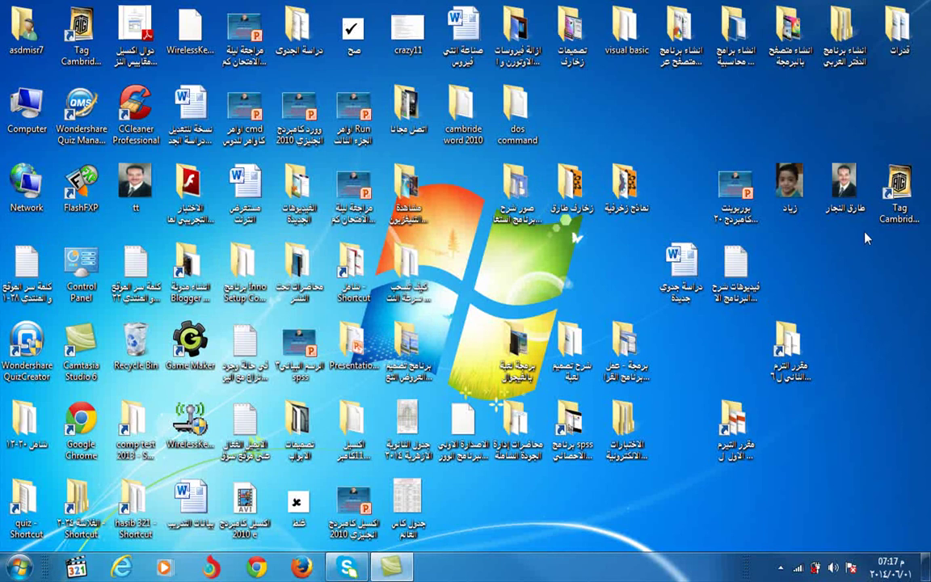
# - Launch the Tag Cambridge Exams client, skip the server name prompt and keep the login form in English
pyautogui.doubleClick(897, 190)
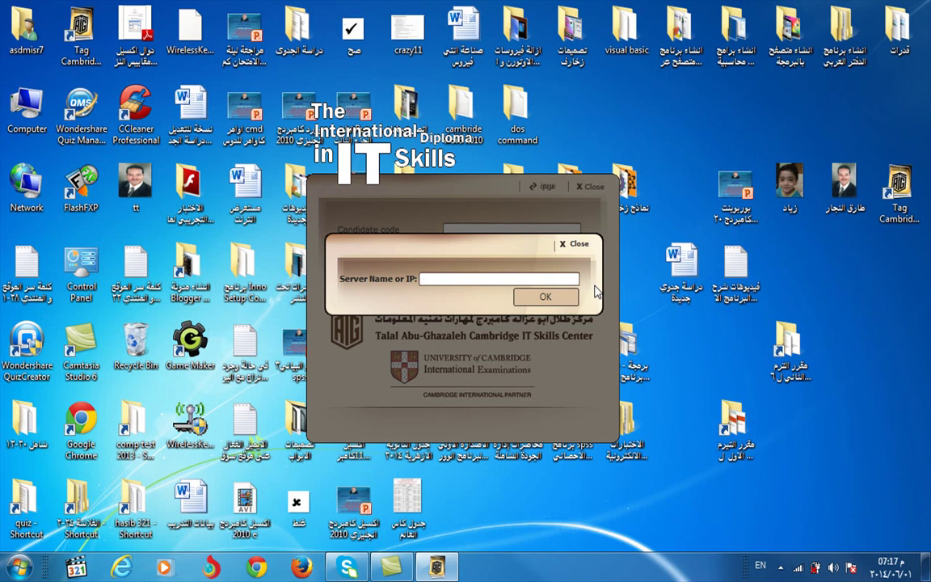
pyautogui.click(576, 244)
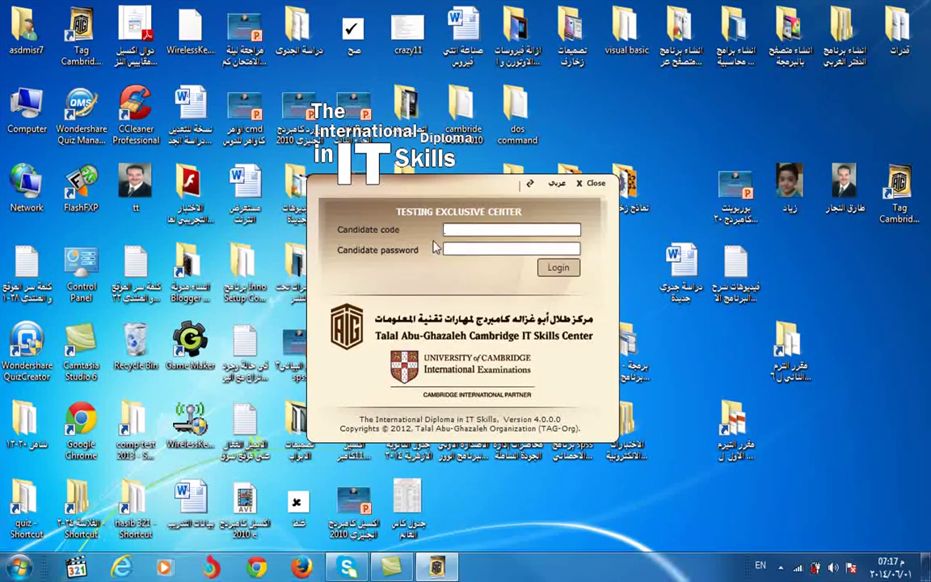
pyautogui.click(557, 182)
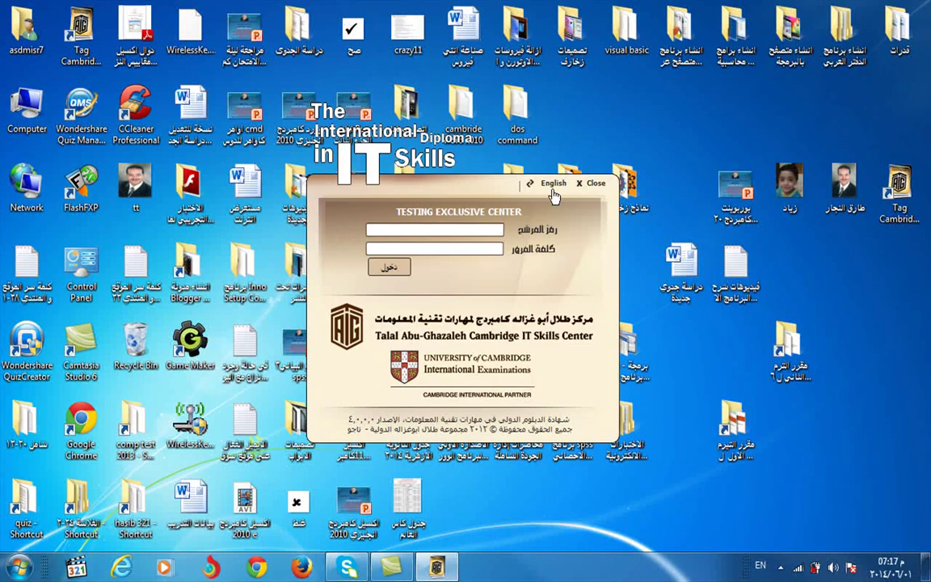
pyautogui.click(552, 185)
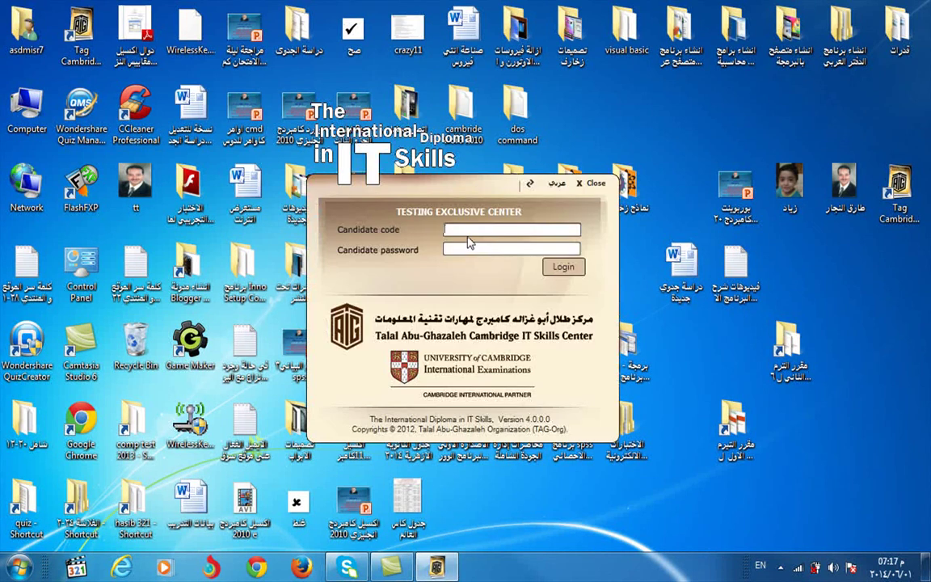
# - Enter the candidate code and the candidate password on the login form
pyautogui.write('demo')
pyautogui.click(469, 251)
pyautogui.write('demo')
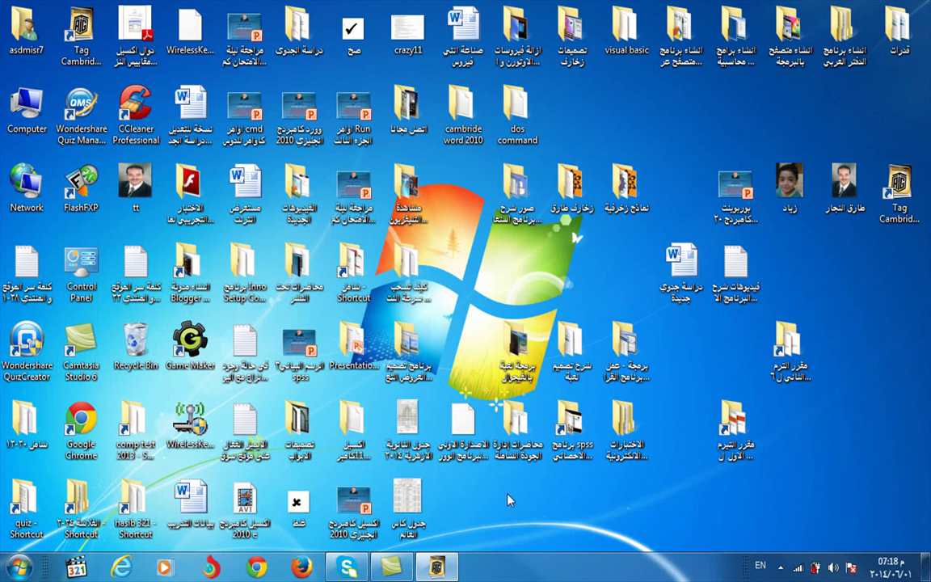
# - Restore the exam client and start the Power Point Foundation exam, confirming with Yes
pyautogui.moveTo(437, 568)
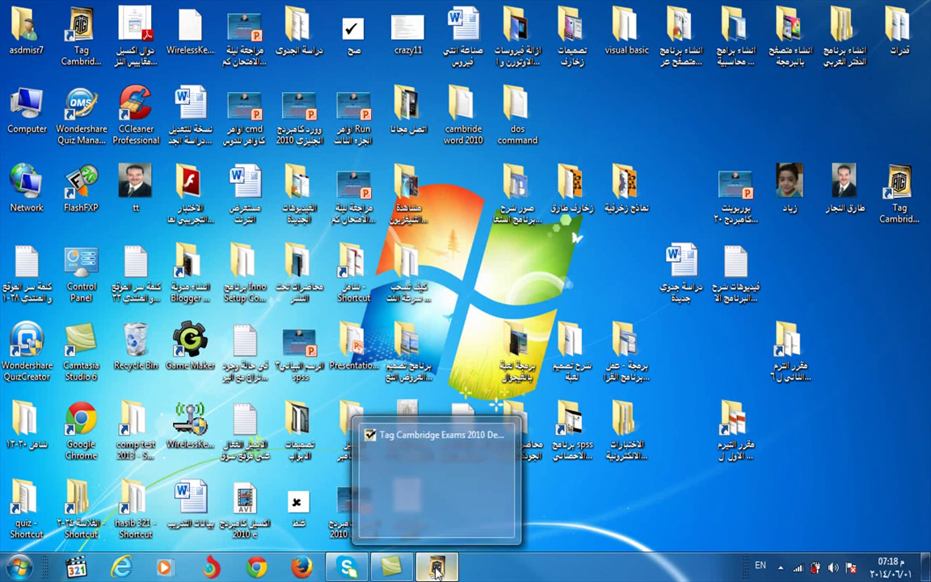
pyautogui.click(450, 495)
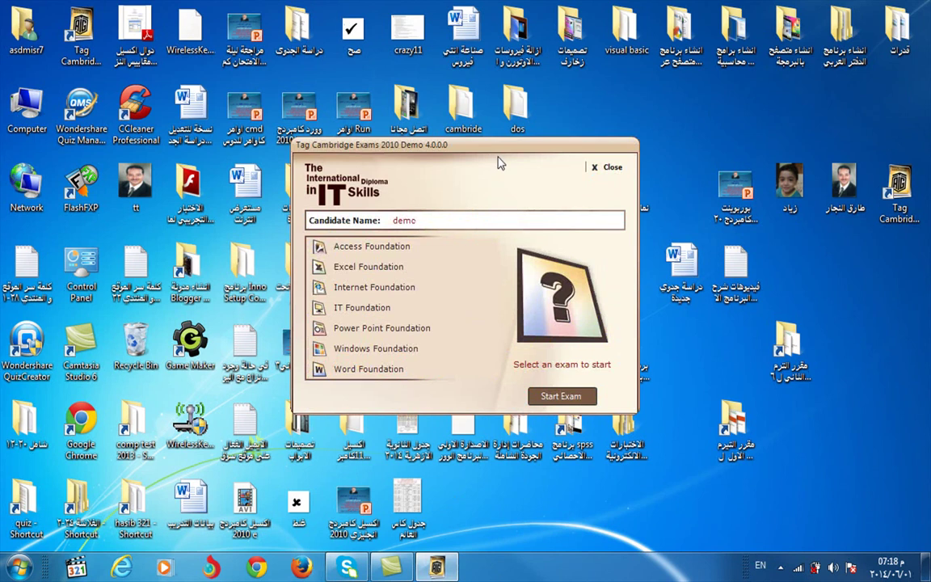
pyautogui.click(368, 334)
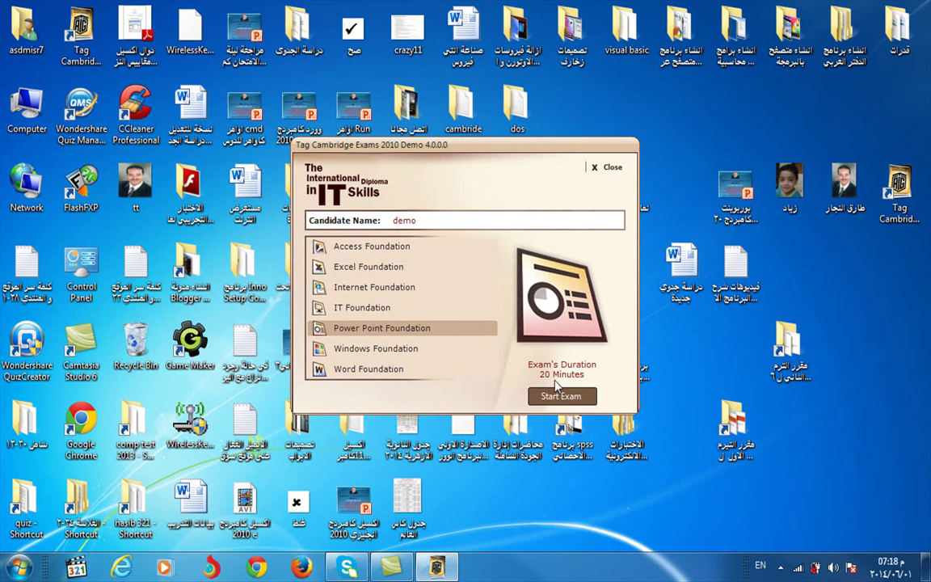
pyautogui.click(564, 410)
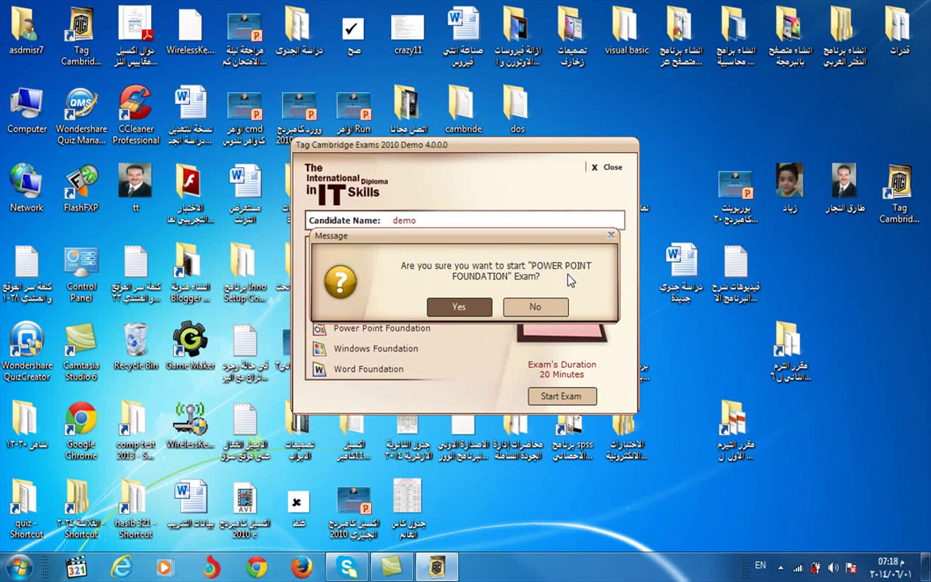
pyautogui.click(472, 307)
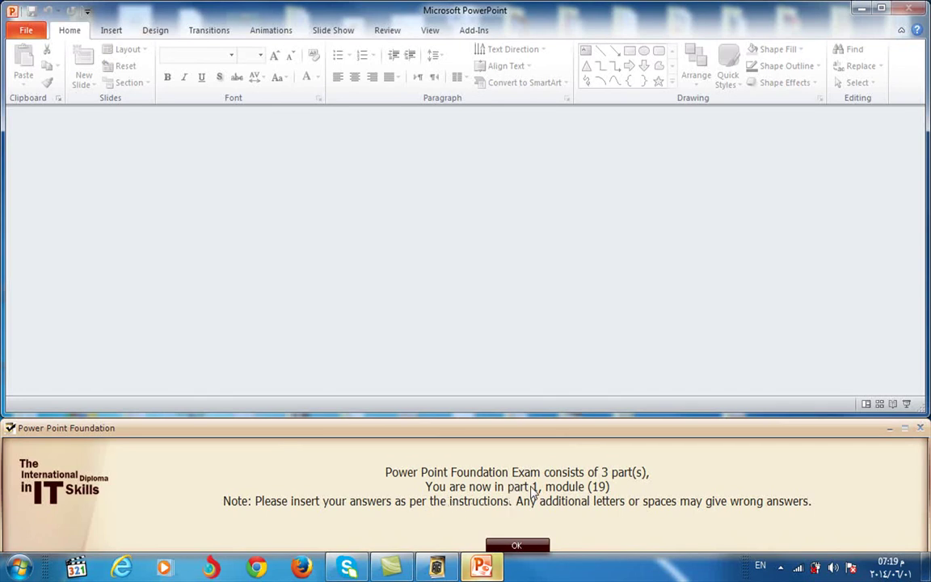
# - Acknowledge the exam intro and open Abu Ghazaleh ICT Academy from C:\Cambridge, dismissing the Camtasia message
pyautogui.click(518, 547)
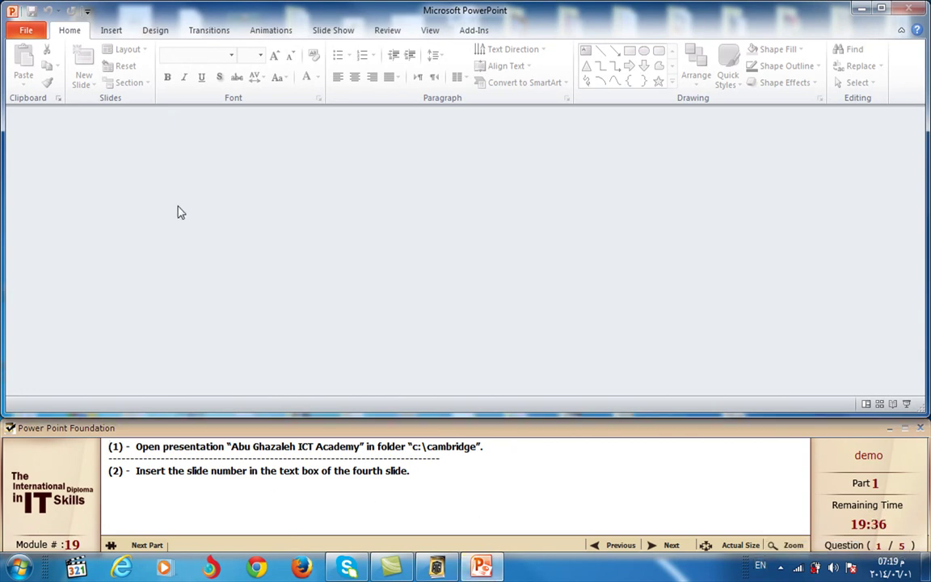
pyautogui.hotkey('ctrl', 'o')
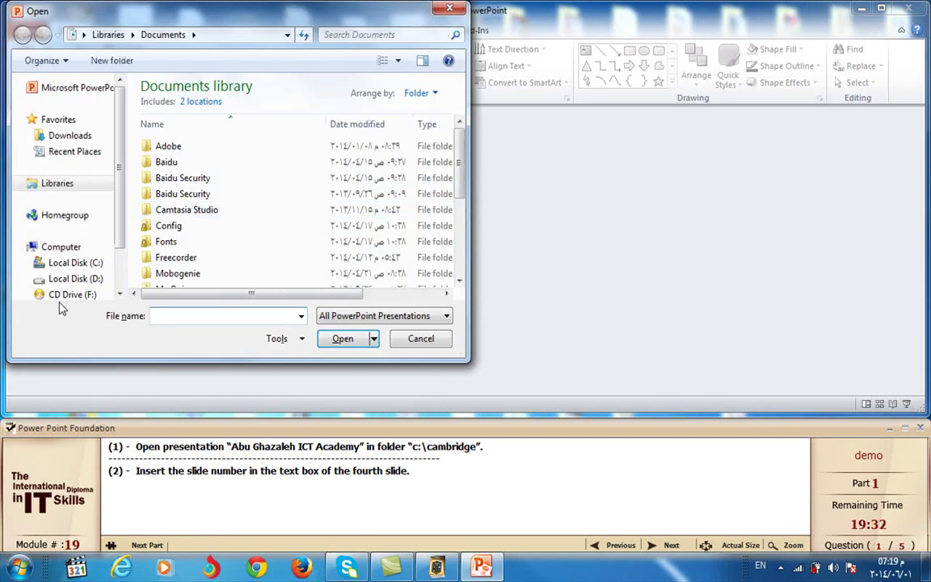
pyautogui.click(73, 264)
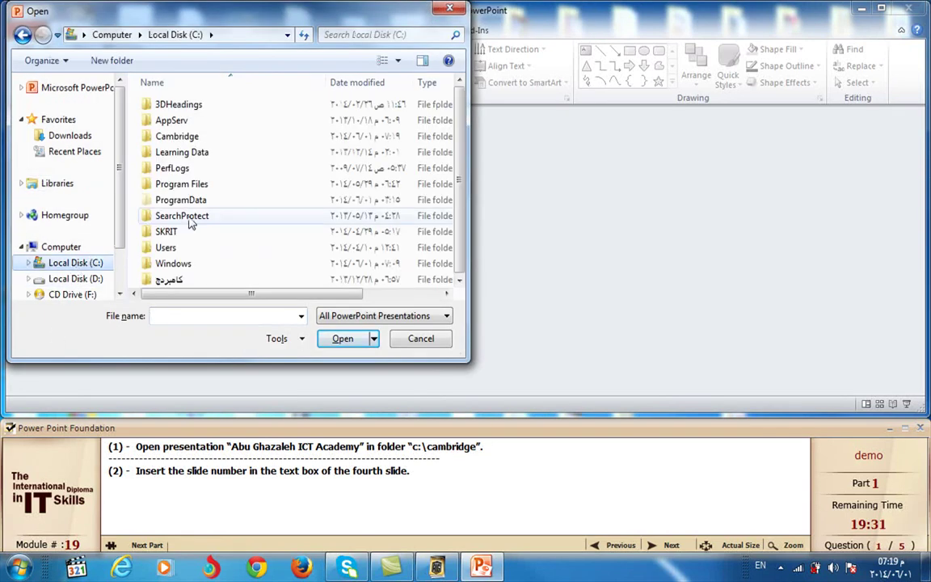
pyautogui.doubleClick(186, 138)
pyautogui.click(200, 108)
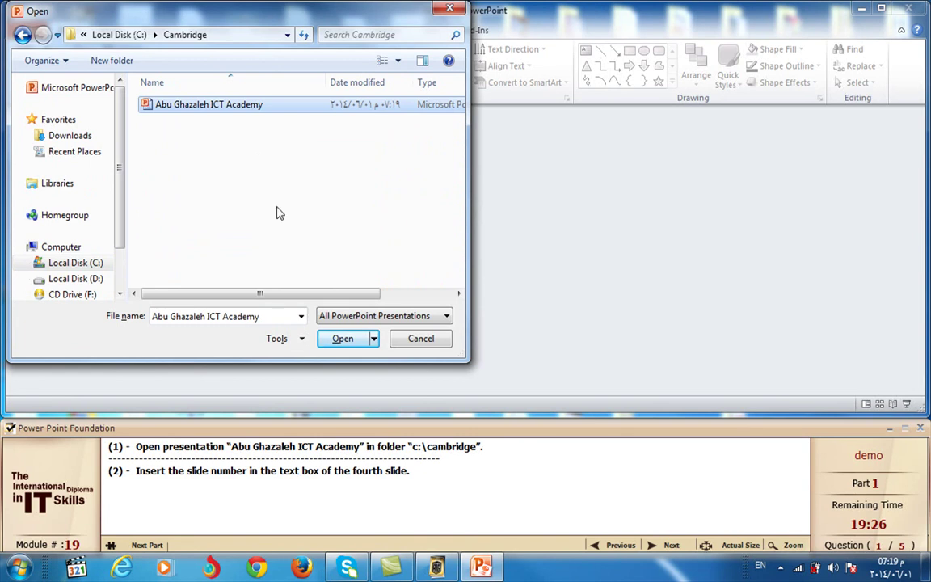
pyautogui.click(347, 339)
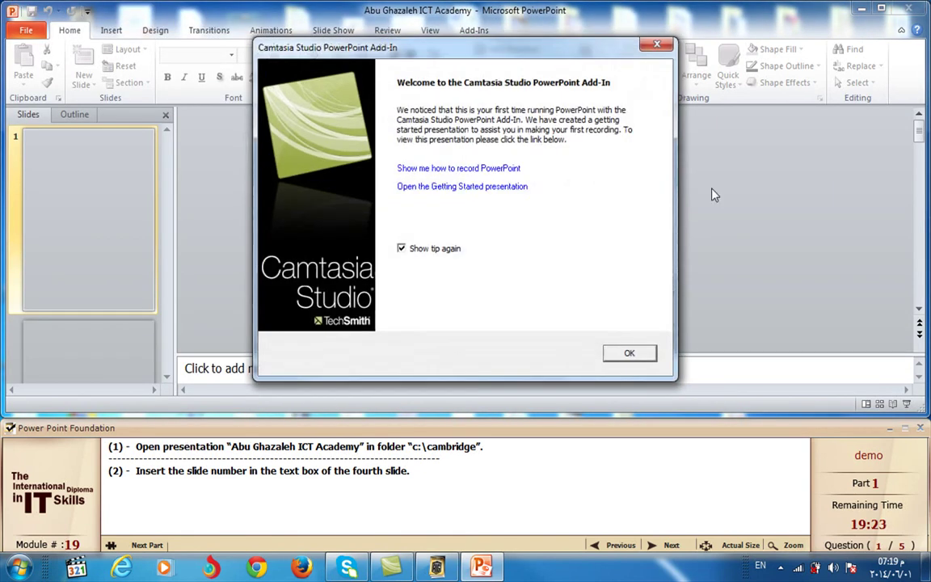
pyautogui.click(657, 45)
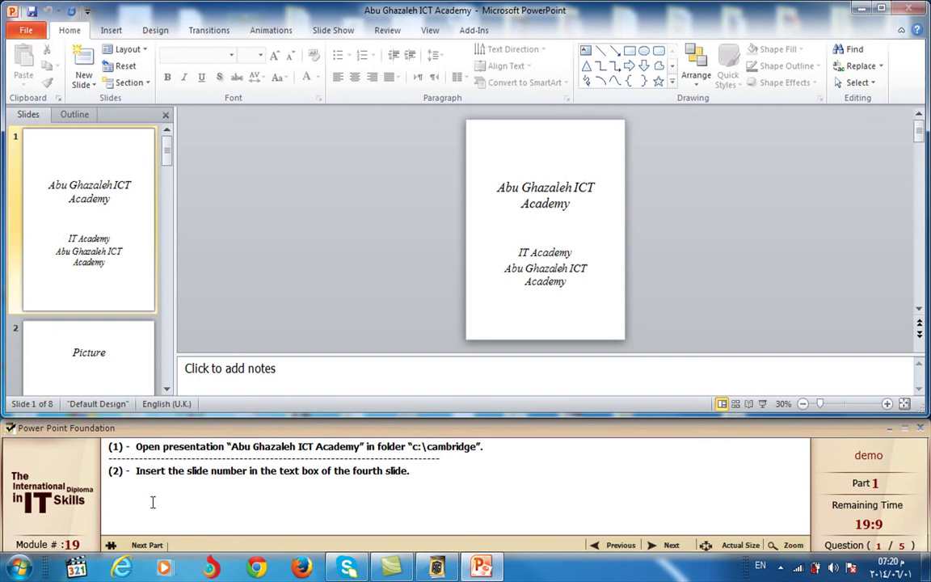
# - Insert the slide number into slide 4's content text box, then go to exam question 2
pyautogui.click(166, 390)
pyautogui.click(166, 390)
pyautogui.click(166, 390)
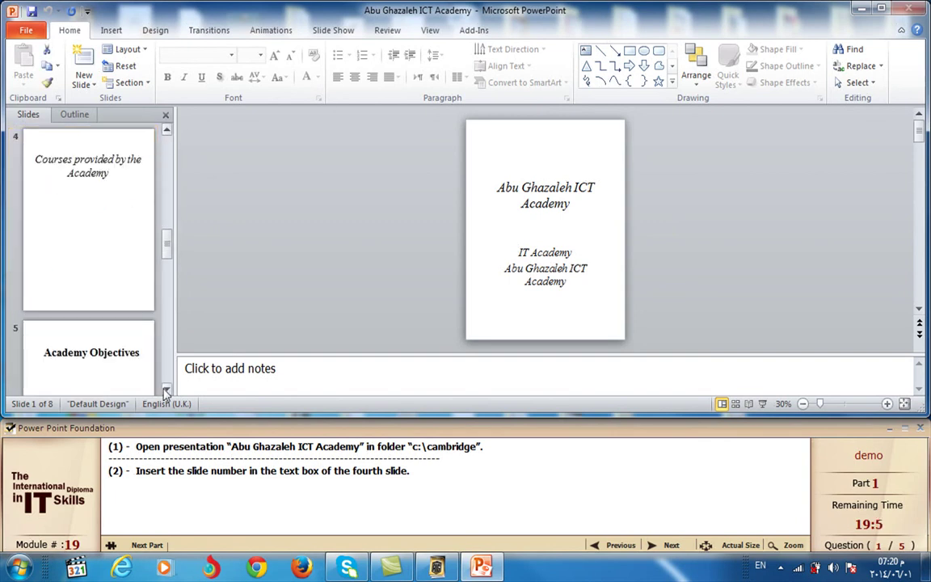
pyautogui.click(126, 294)
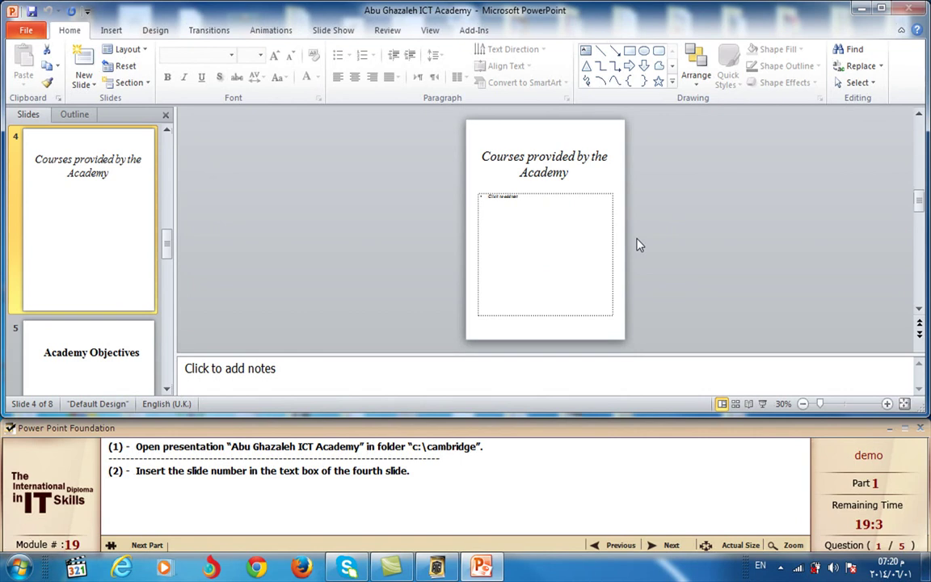
pyautogui.click(523, 219)
pyautogui.click(524, 219)
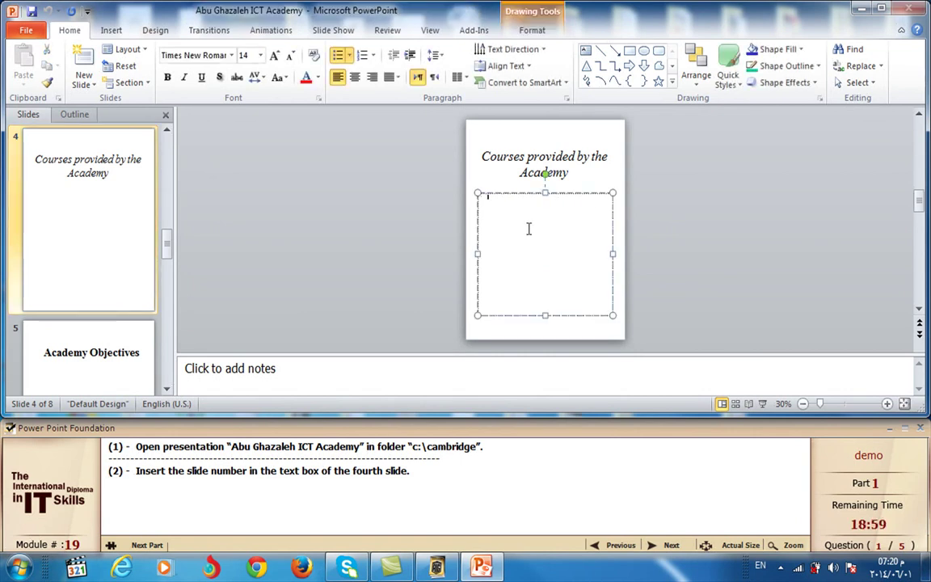
pyautogui.click(121, 34)
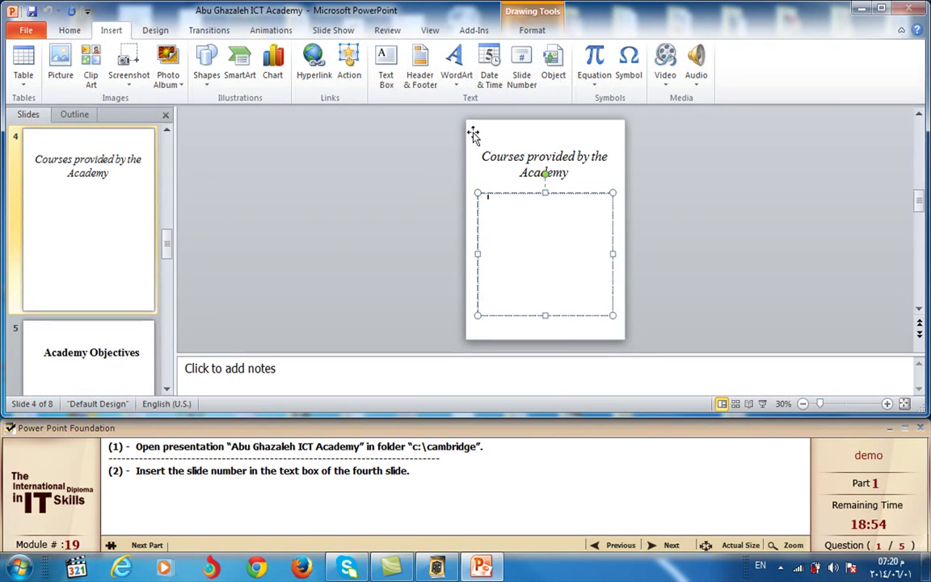
pyautogui.click(523, 88)
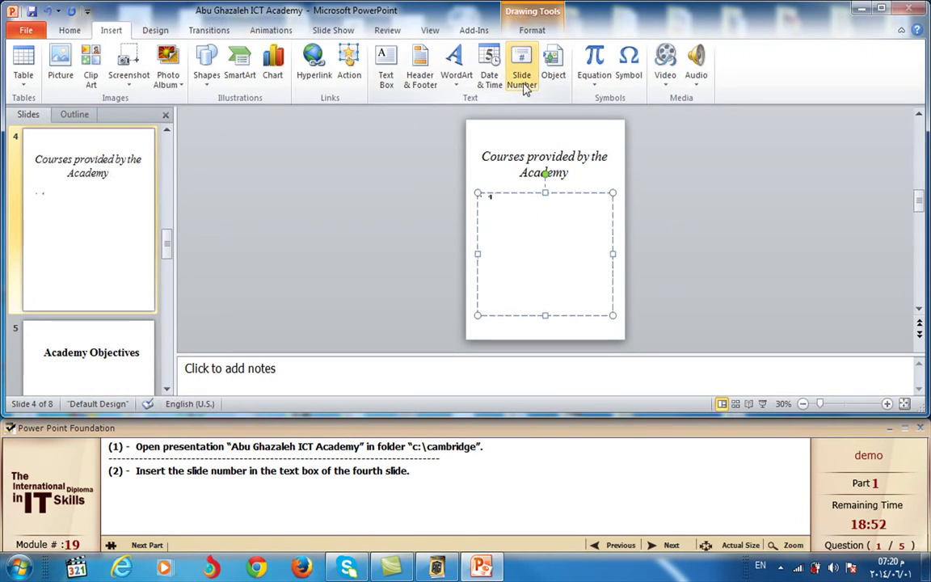
pyautogui.click(670, 545)
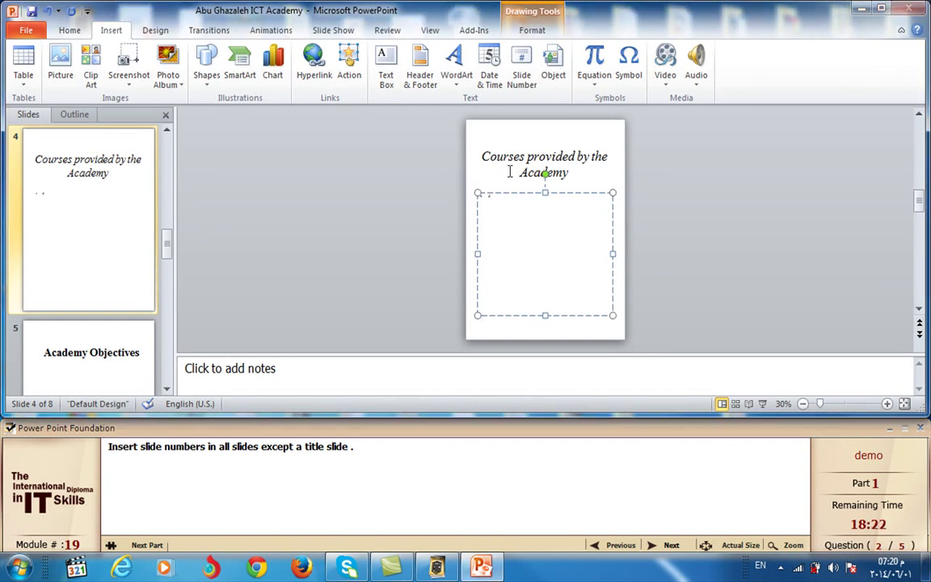
# - Apply slide numbers to all slides except the title slide, then go to question 3
pyautogui.click(471, 170)
pyautogui.click(501, 137)
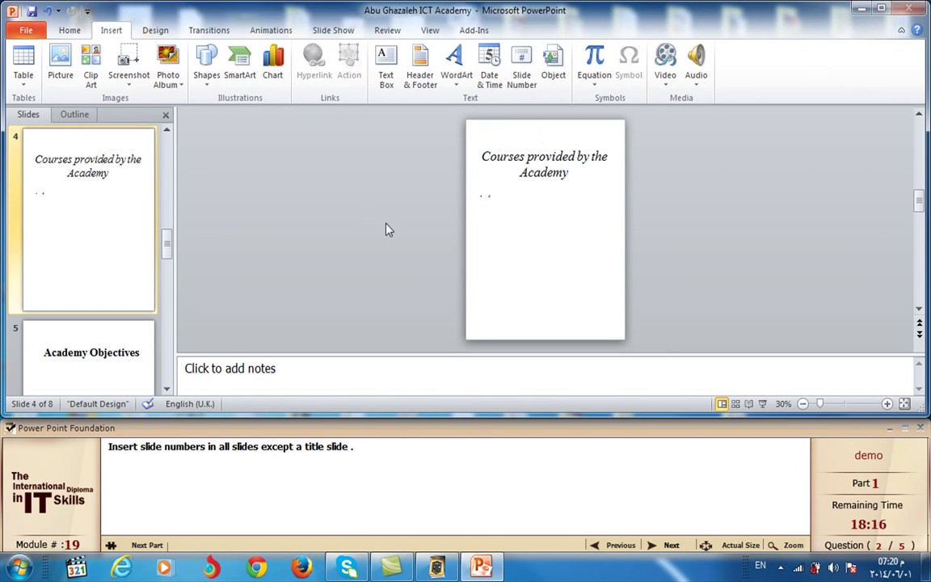
pyautogui.click(523, 84)
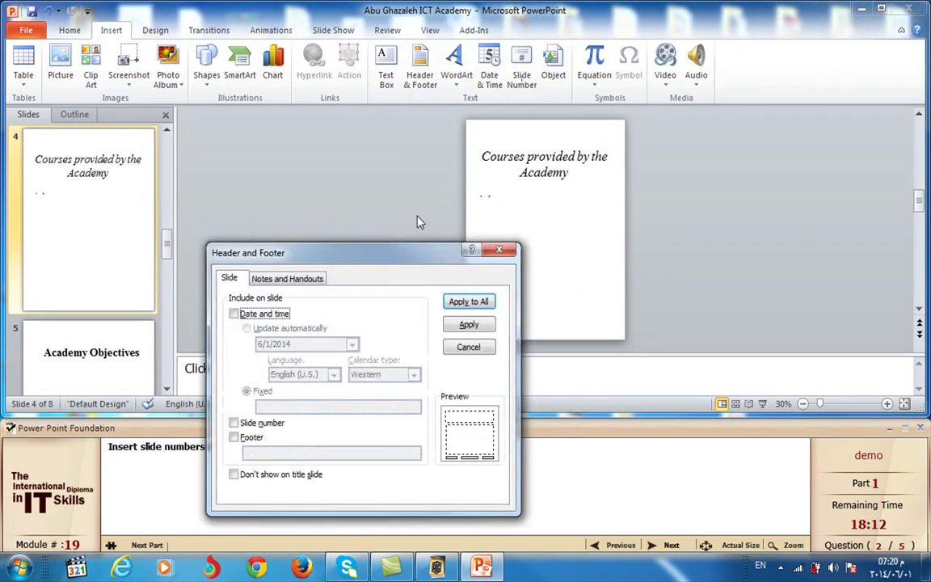
pyautogui.moveTo(399, 254); pyautogui.dragTo(416, 139)
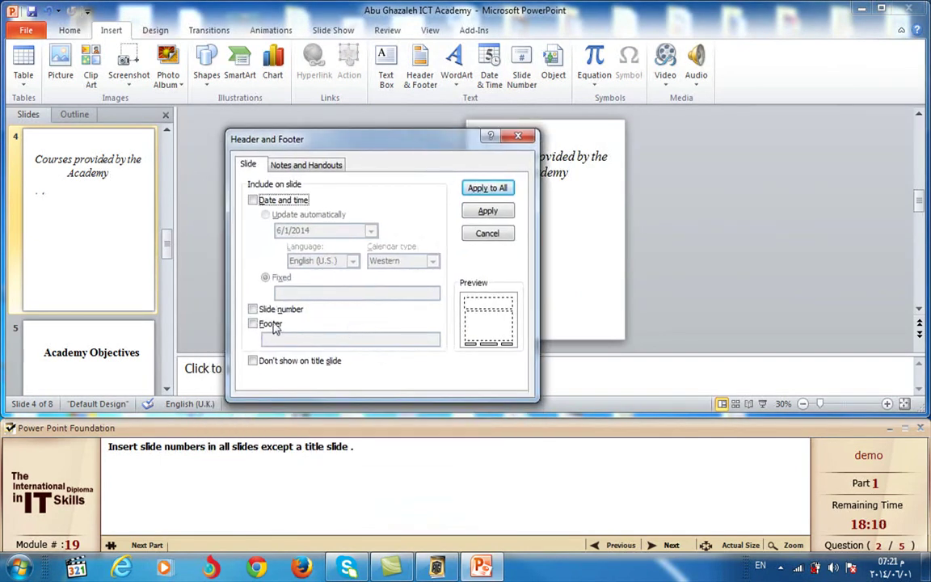
pyautogui.click(257, 309)
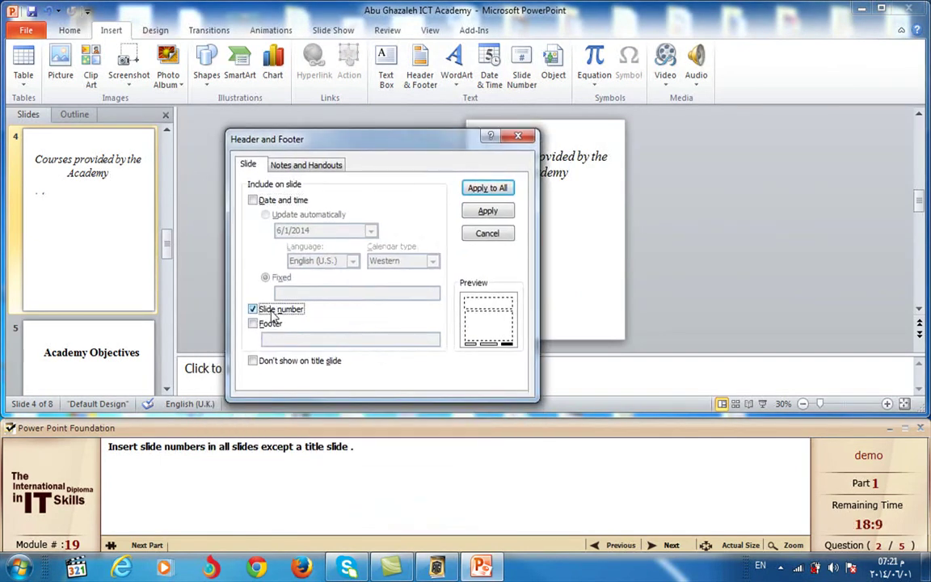
pyautogui.click(254, 361)
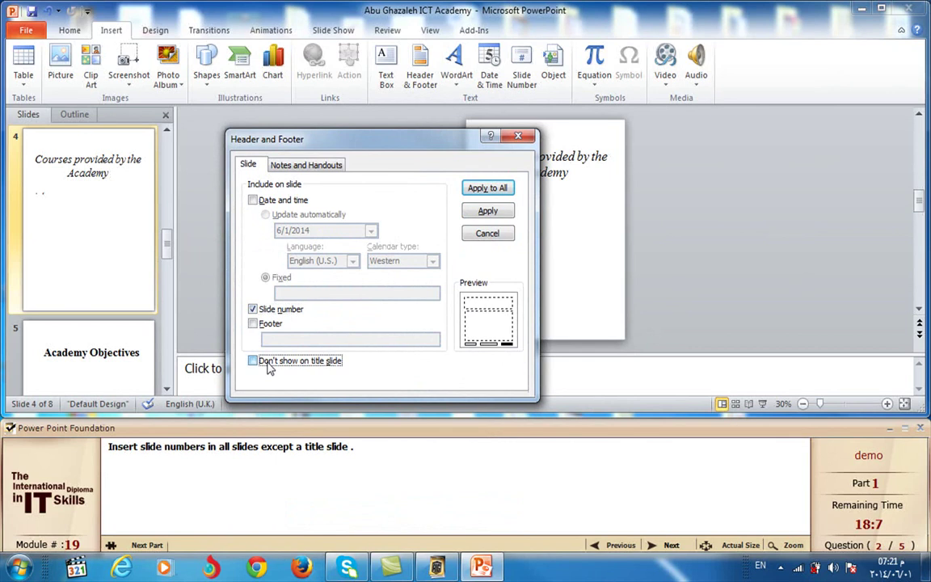
pyautogui.click(478, 191)
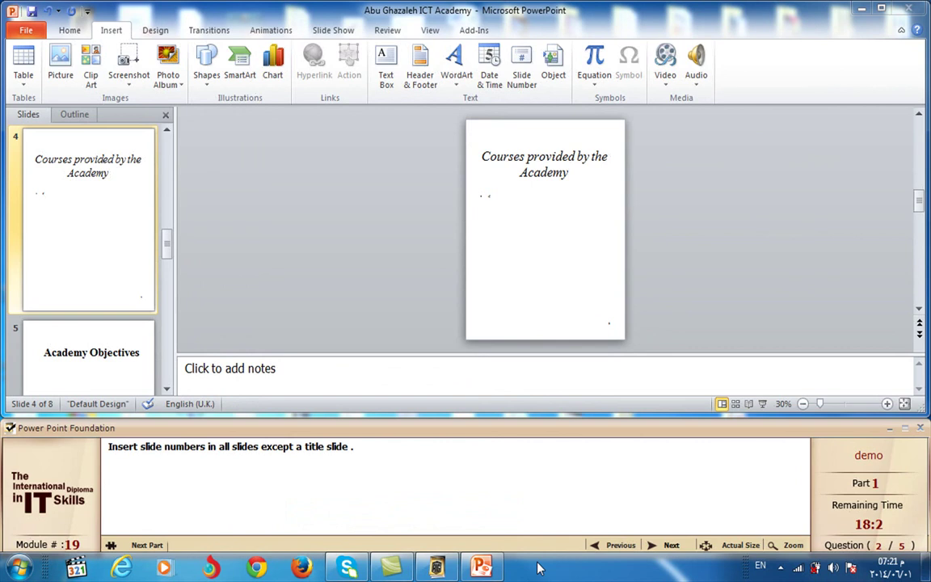
pyautogui.click(672, 546)
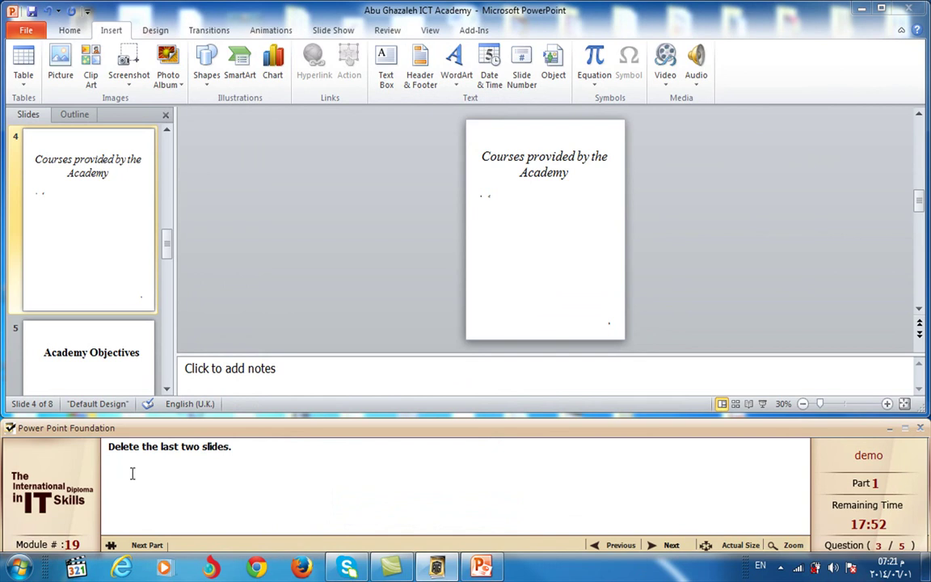
# - Delete the Future plans and Microsoft Accreditation slides, then go to question 4
pyautogui.click(165, 388)
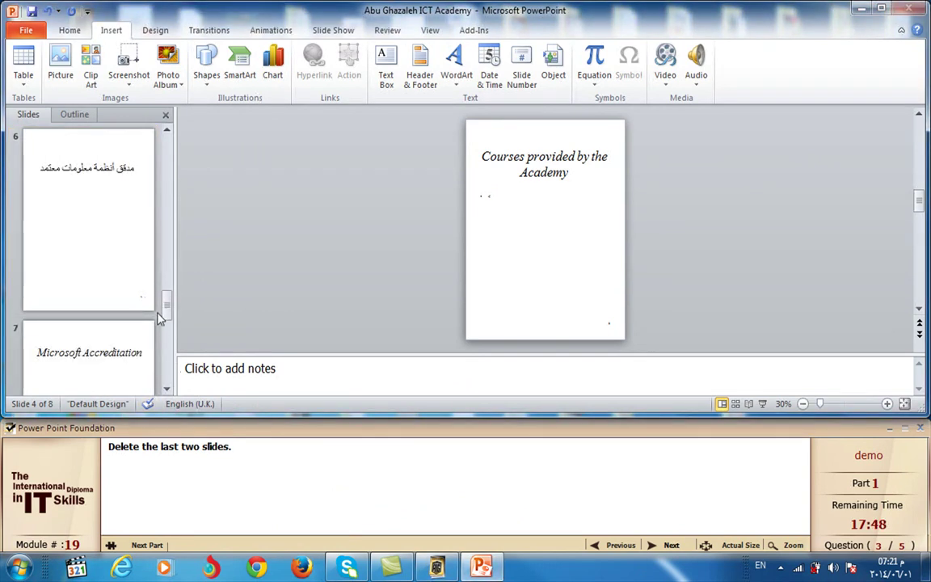
pyautogui.moveTo(159, 316); pyautogui.dragTo(148, 365)
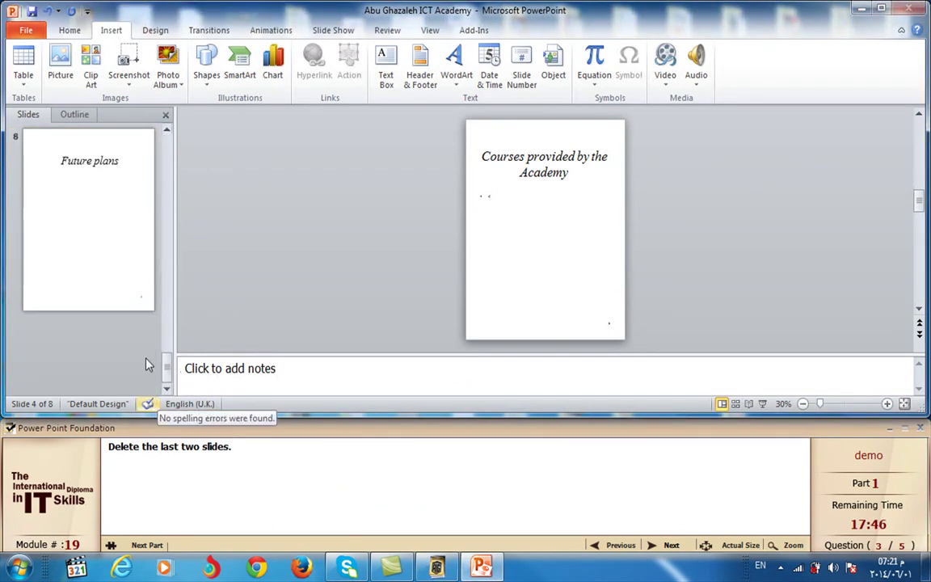
pyautogui.click(100, 290)
pyautogui.rightClick(102, 290)
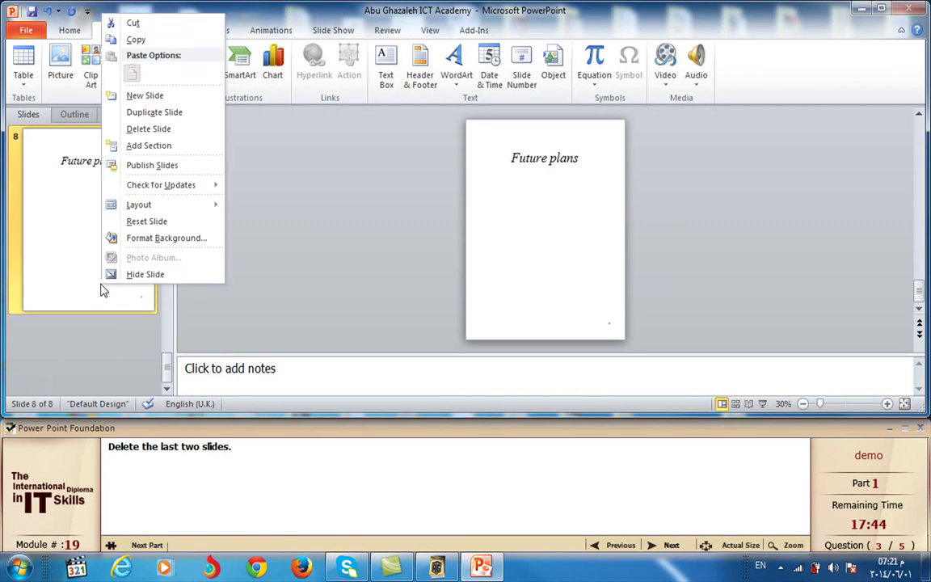
pyautogui.click(162, 129)
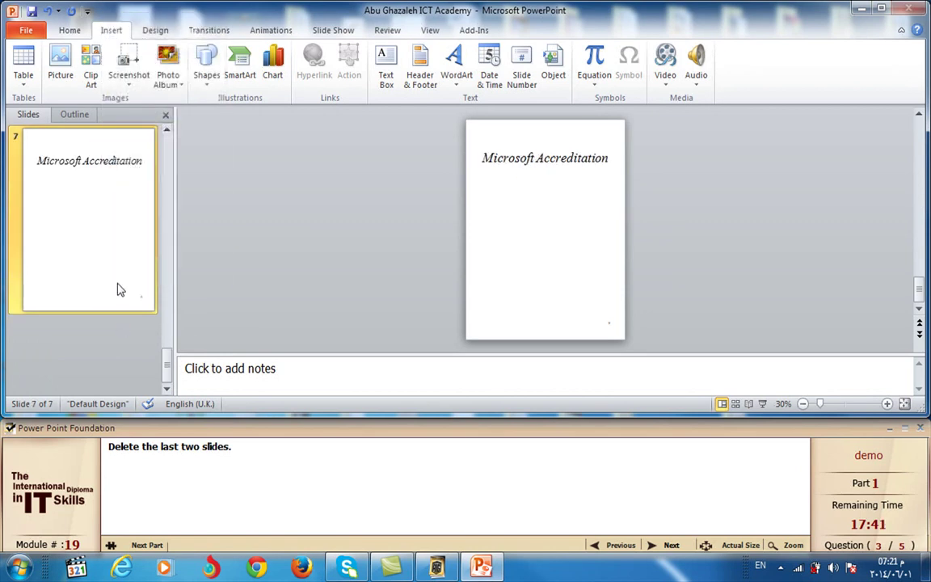
pyautogui.rightClick(92, 239)
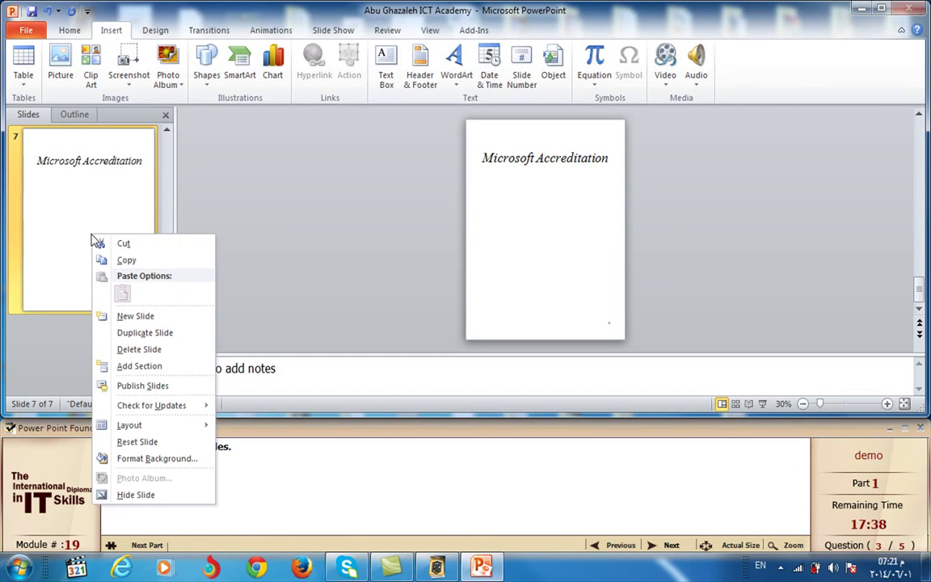
pyautogui.click(134, 349)
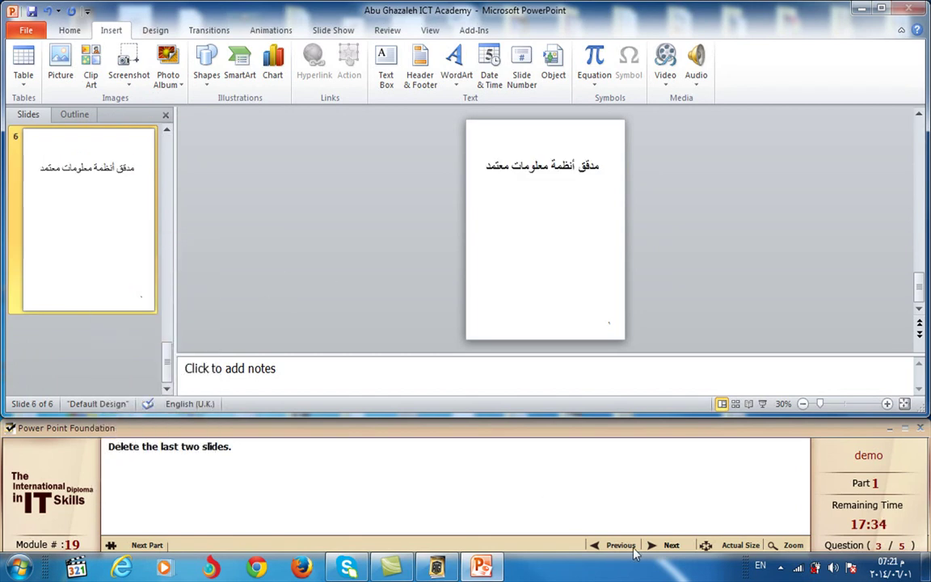
pyautogui.click(672, 548)
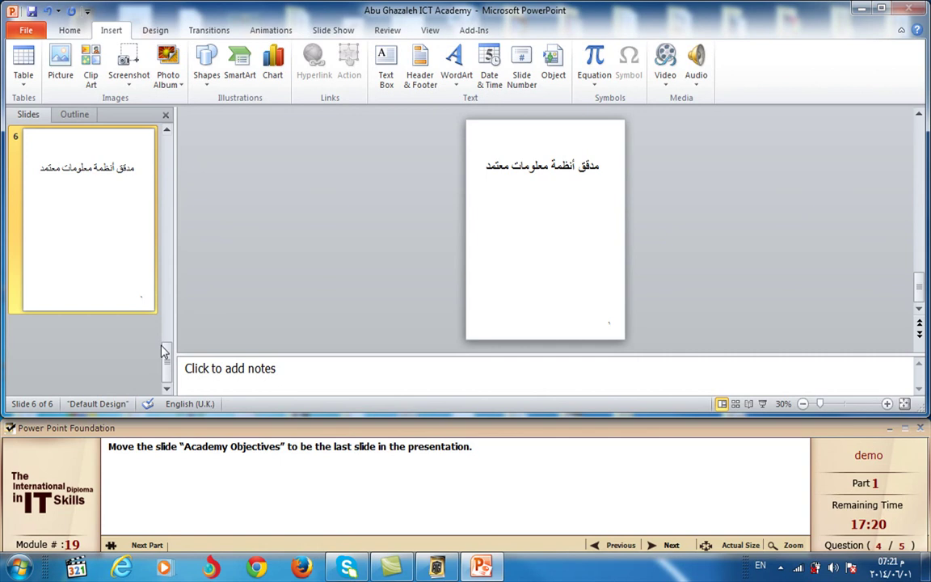
# - Drag the Academy Objectives slide below slide 6, then go to question 5
pyautogui.click(167, 186)
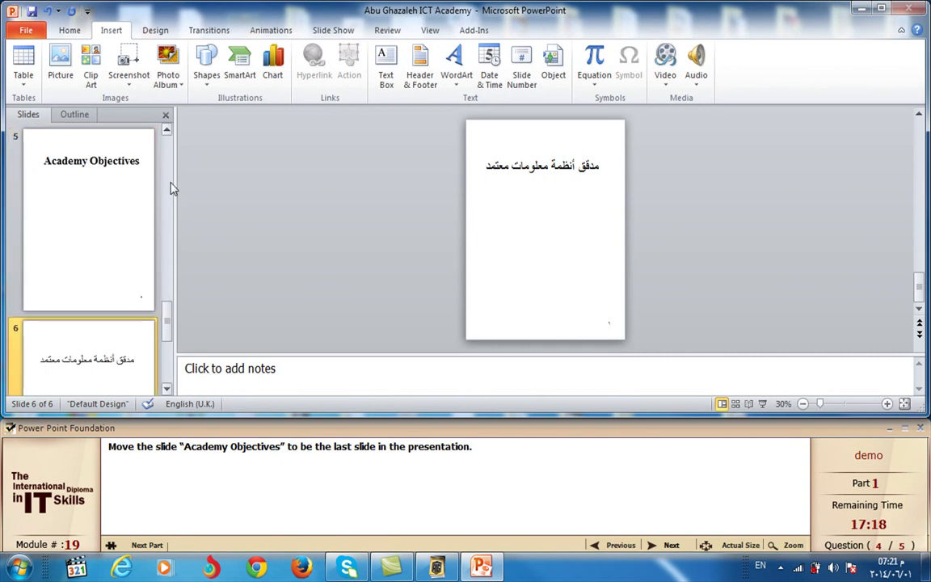
pyautogui.click(117, 184)
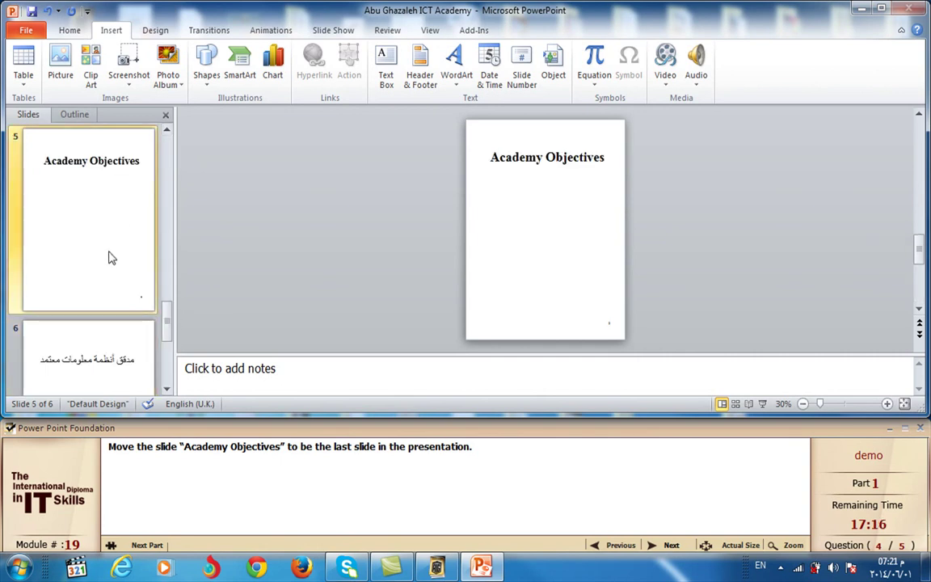
pyautogui.moveTo(112, 257); pyautogui.dragTo(101, 355)
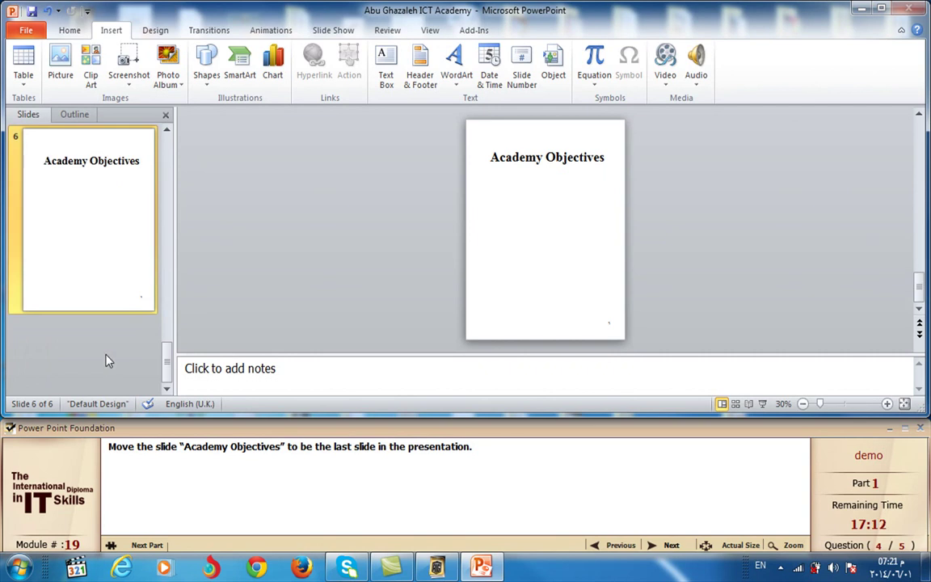
pyautogui.click(671, 546)
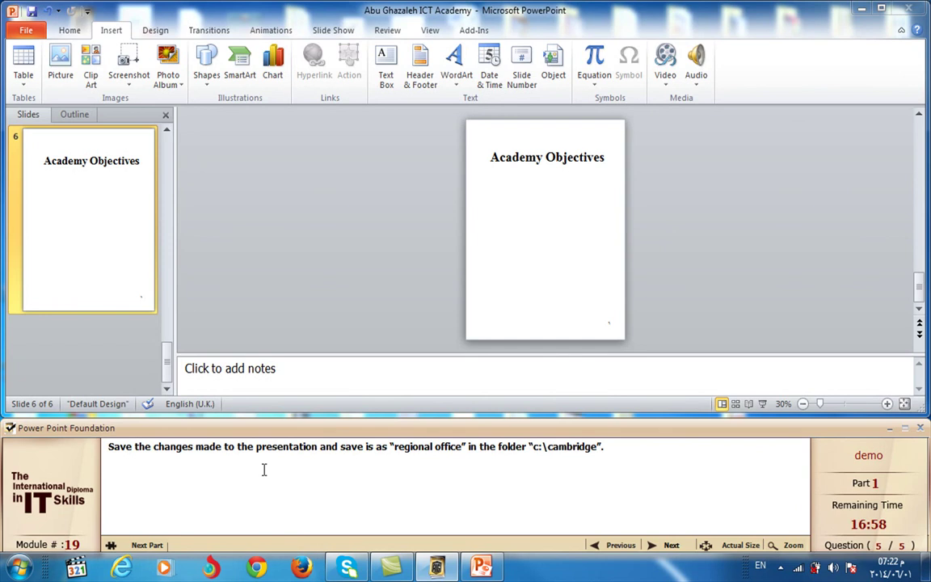
# - Open Save As in C:\Cambridge and enter 'regional office' as the file name
pyautogui.click(31, 11)
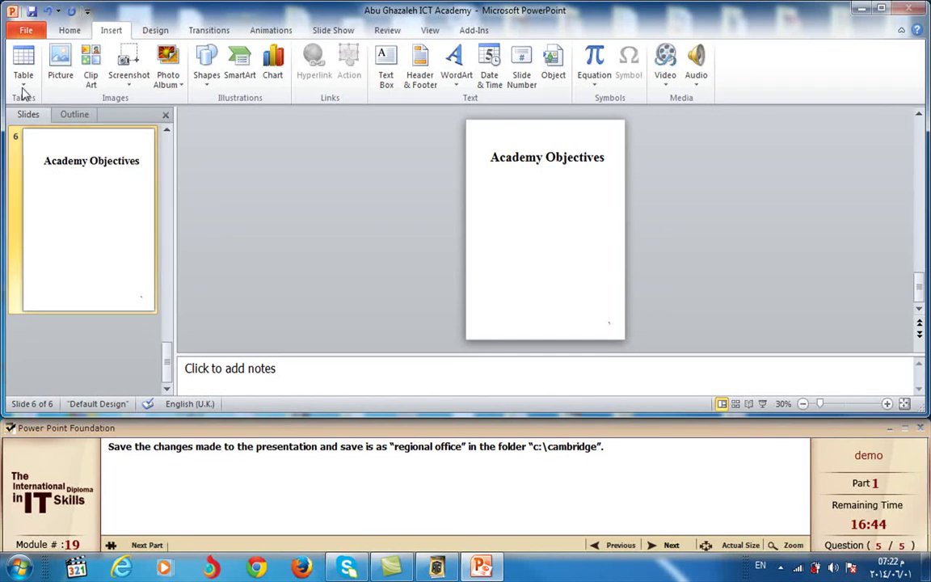
pyautogui.click(31, 30)
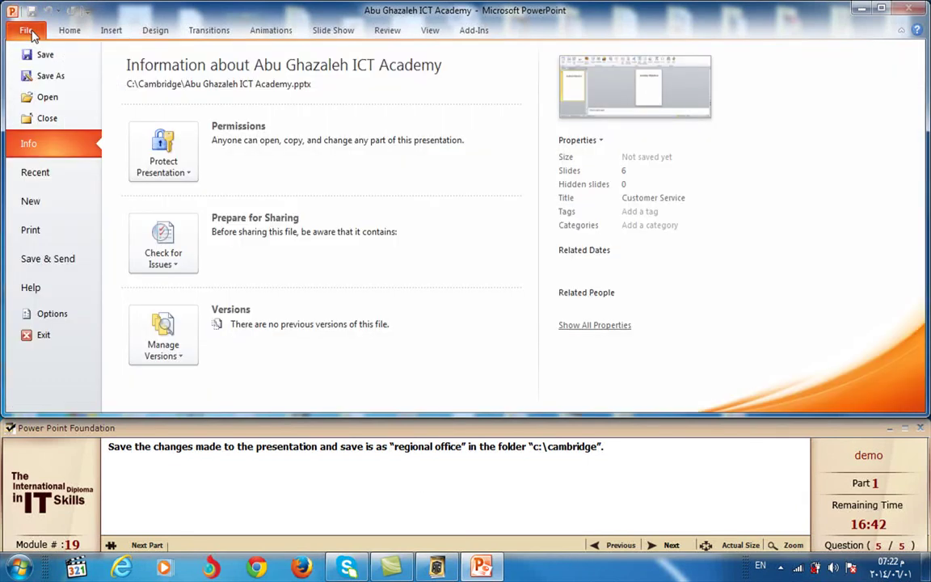
pyautogui.click(56, 77)
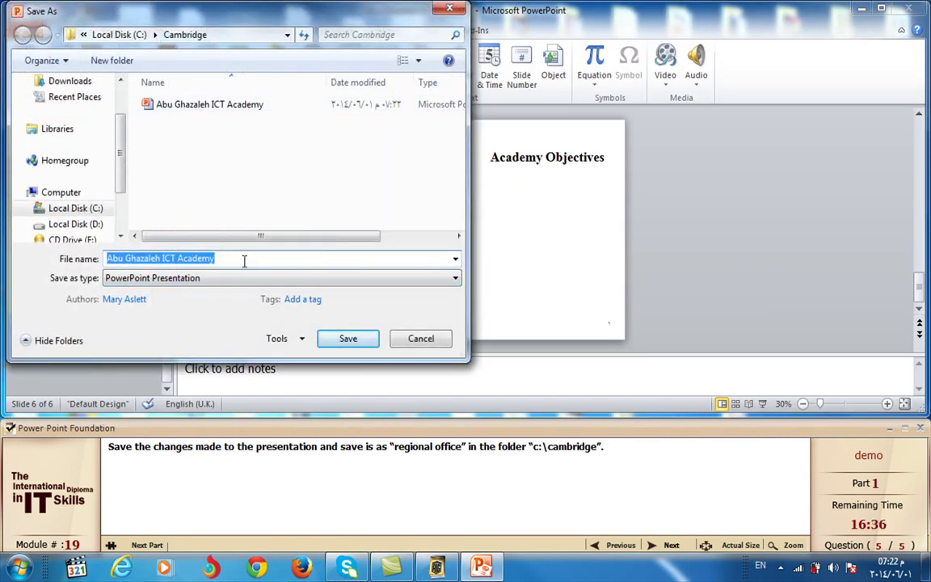
pyautogui.write('re')
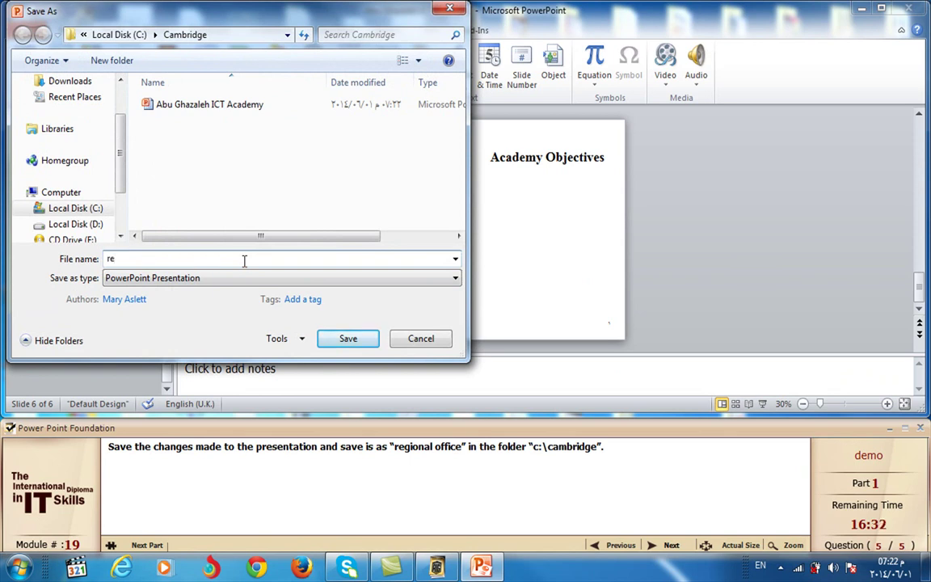
pyautogui.write('gional')
pyautogui.write(' o')
pyautogui.write('ffice')
# - Save as 'regional office', finish exam part 1 and confirm moving to part 2
pyautogui.click(360, 340)
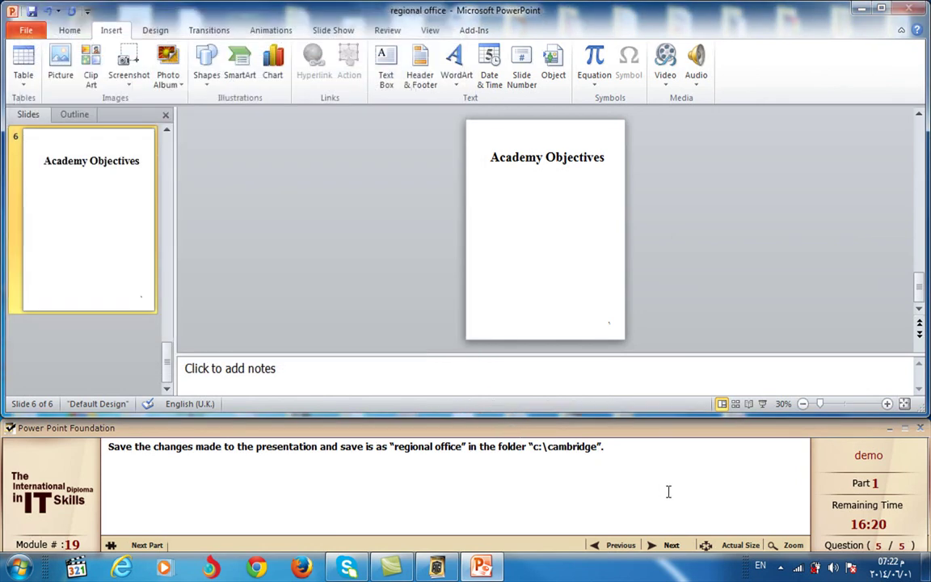
pyautogui.click(669, 546)
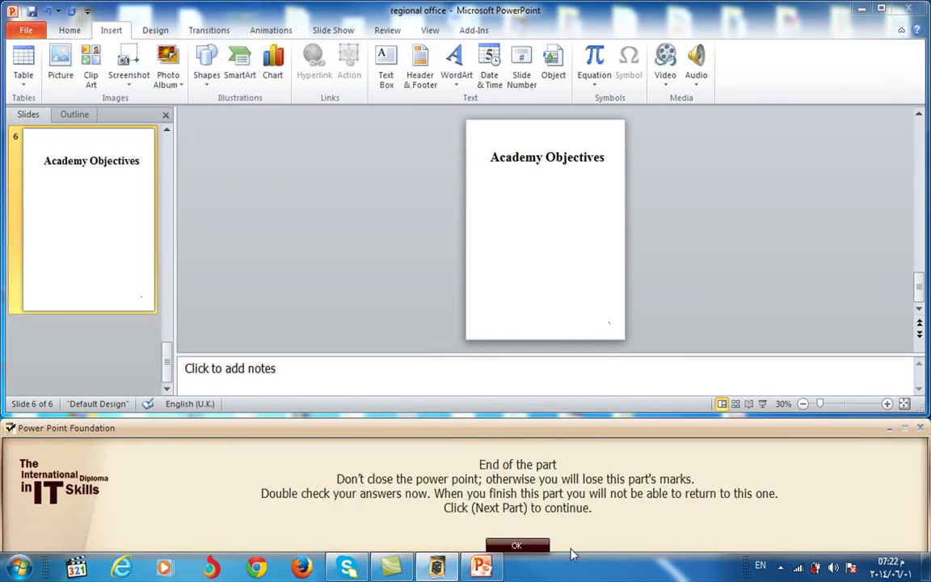
pyautogui.click(530, 547)
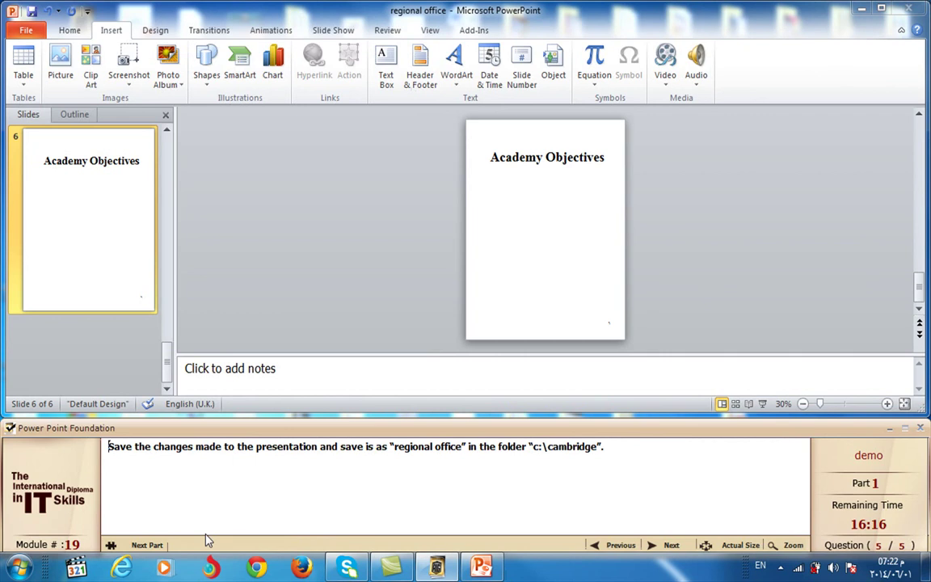
pyautogui.click(146, 546)
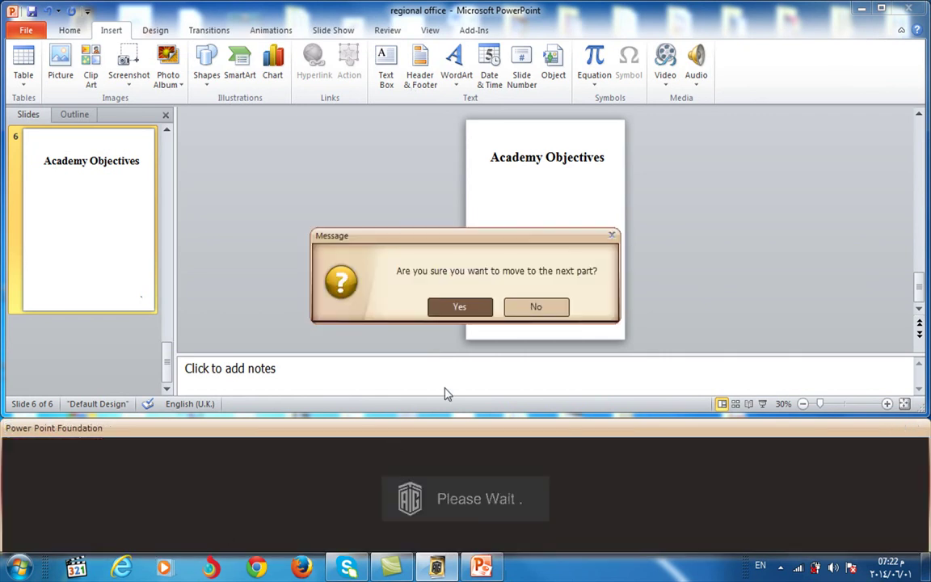
pyautogui.click(458, 312)
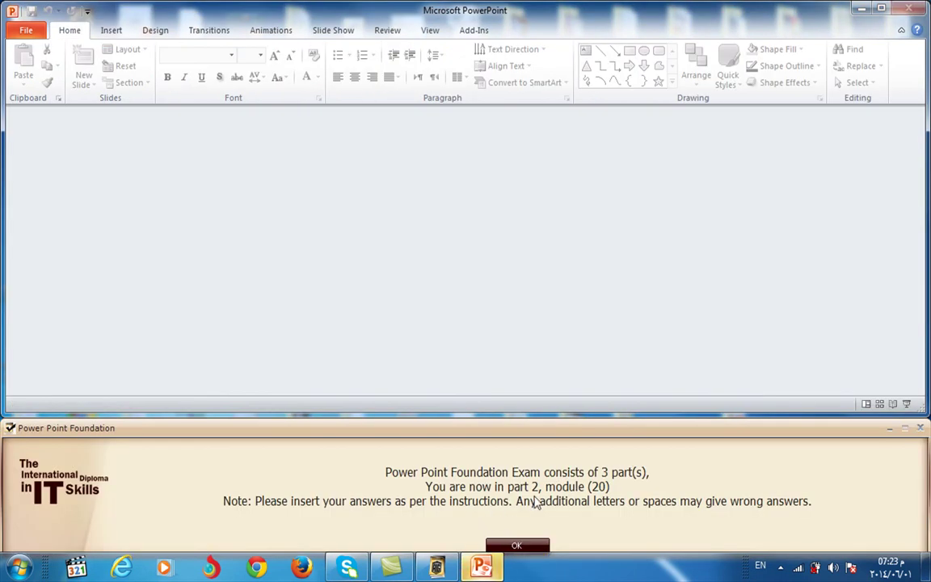
pyautogui.click(517, 545)
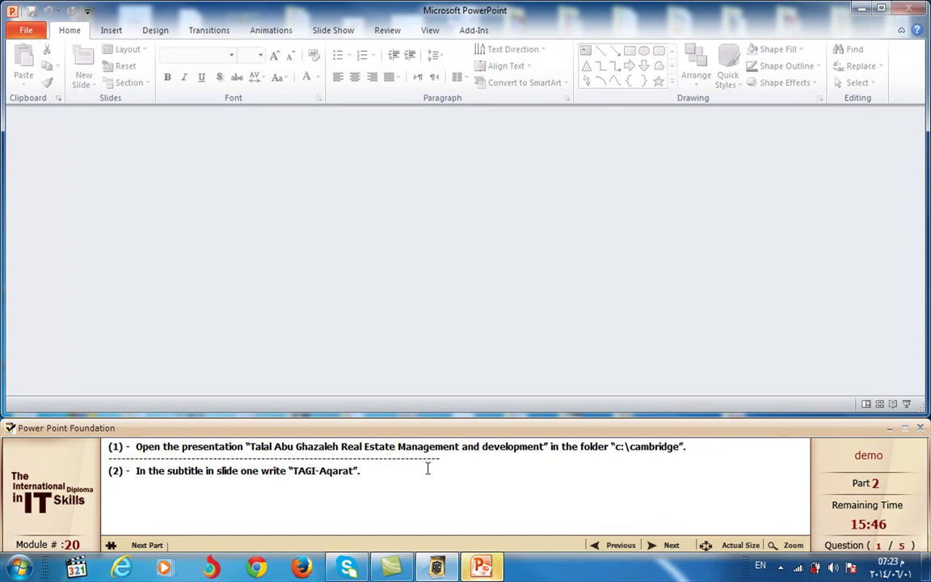
# - Open the Talal Abu Ghazaleh Real Estate presentation from C:\Cambridge and dismiss the add-in notice
pyautogui.click(27, 32)
pyautogui.click(47, 97)
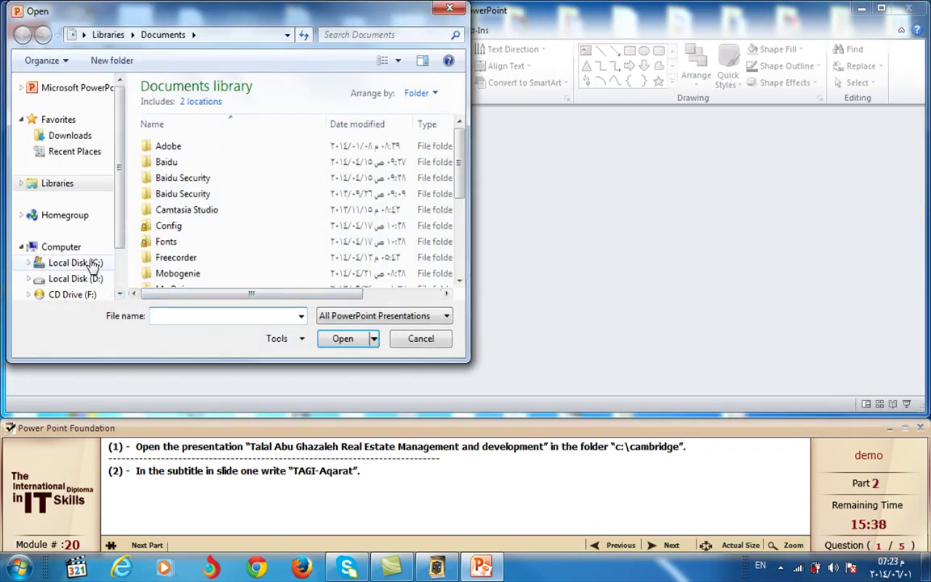
pyautogui.click(92, 263)
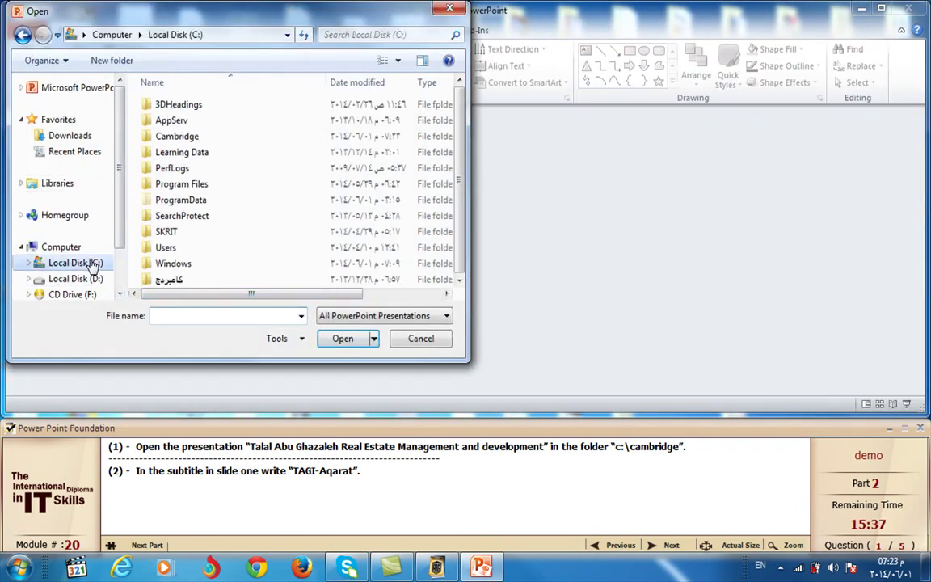
pyautogui.doubleClick(186, 137)
pyautogui.click(211, 106)
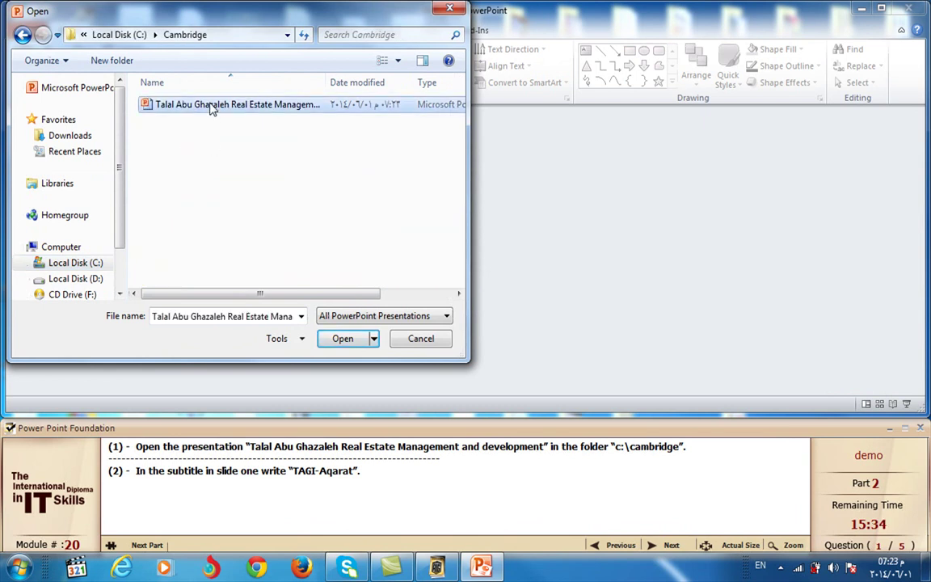
pyautogui.click(343, 338)
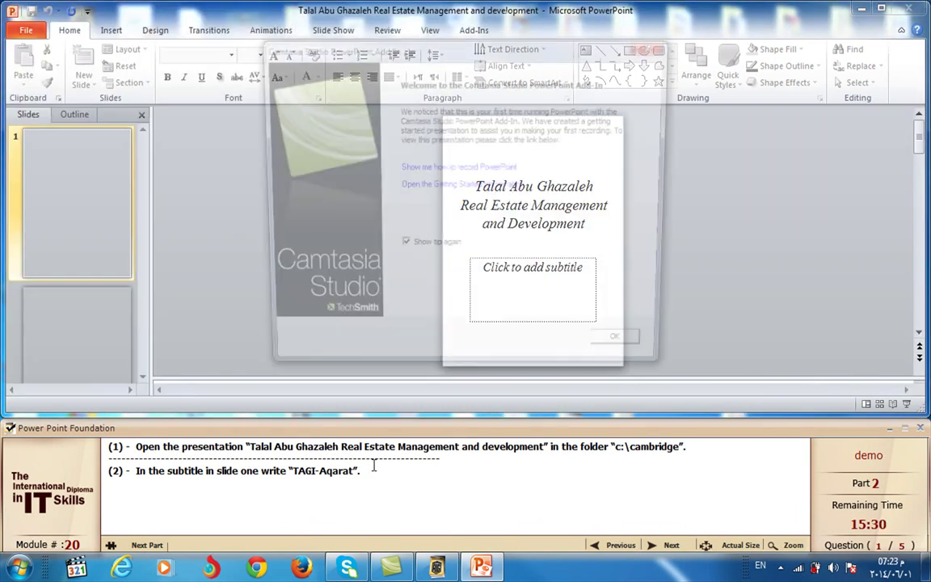
pyautogui.press('Return')
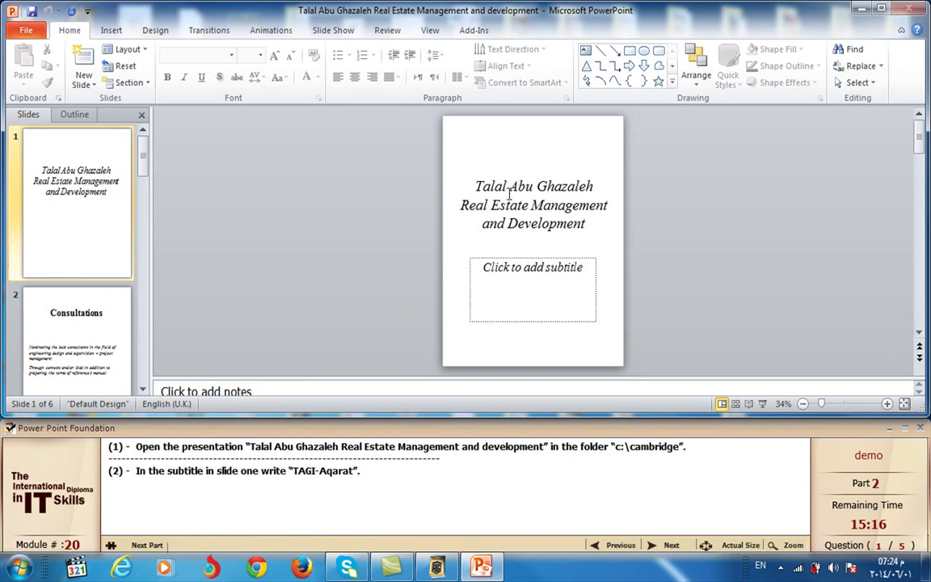
# - Type 'TAGI-Aqarat' as slide 1's subtitle and advance the exam to question 2
pyautogui.click(531, 273)
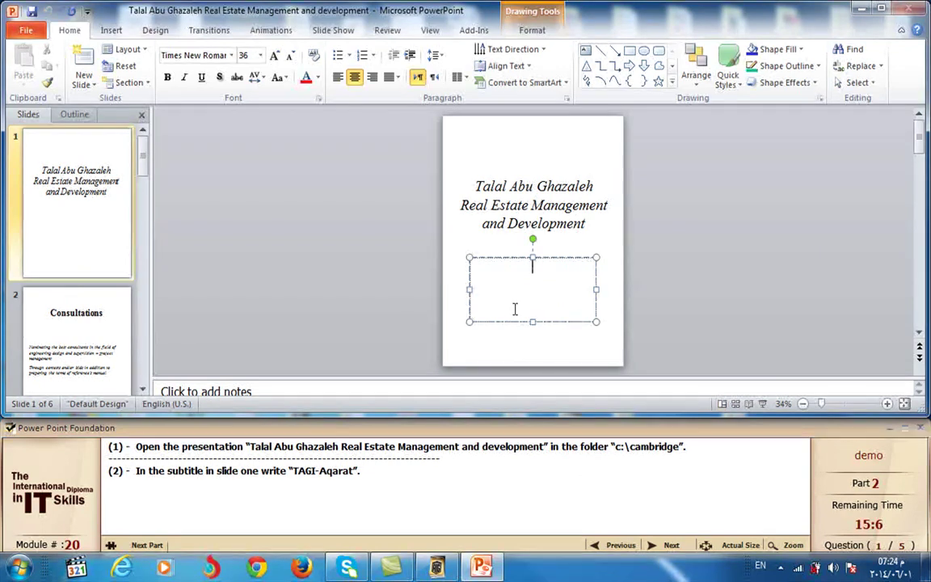
pyautogui.write('TAG')
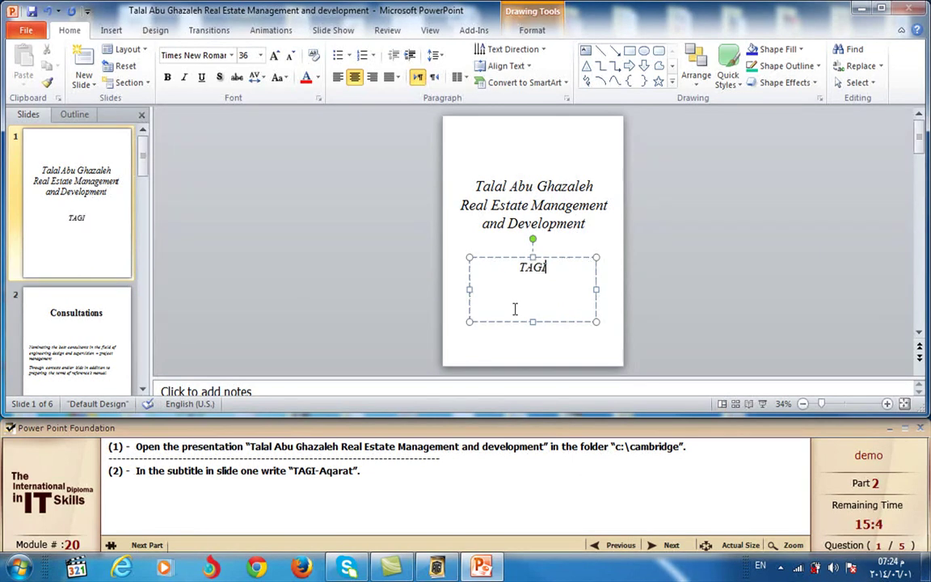
pyautogui.write('I-')
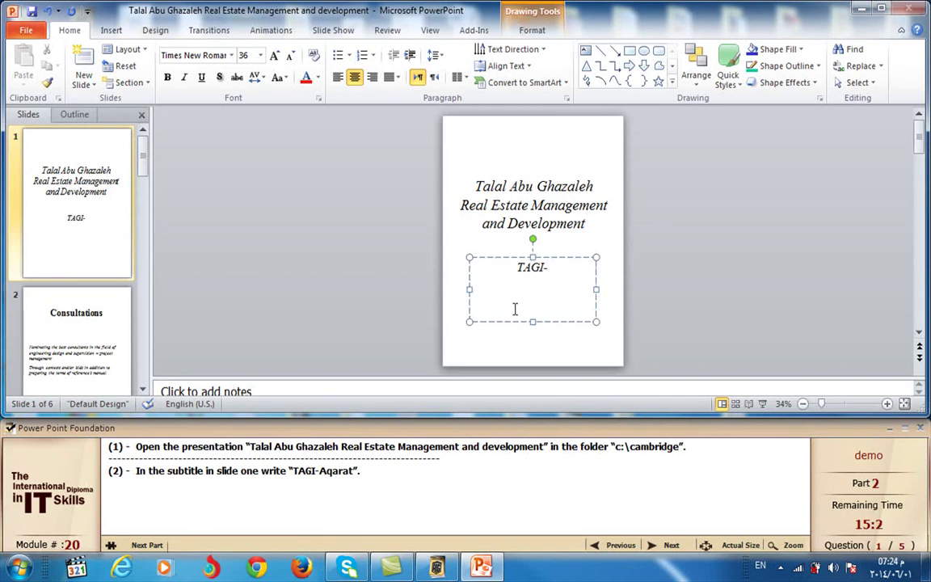
pyautogui.write('Aq')
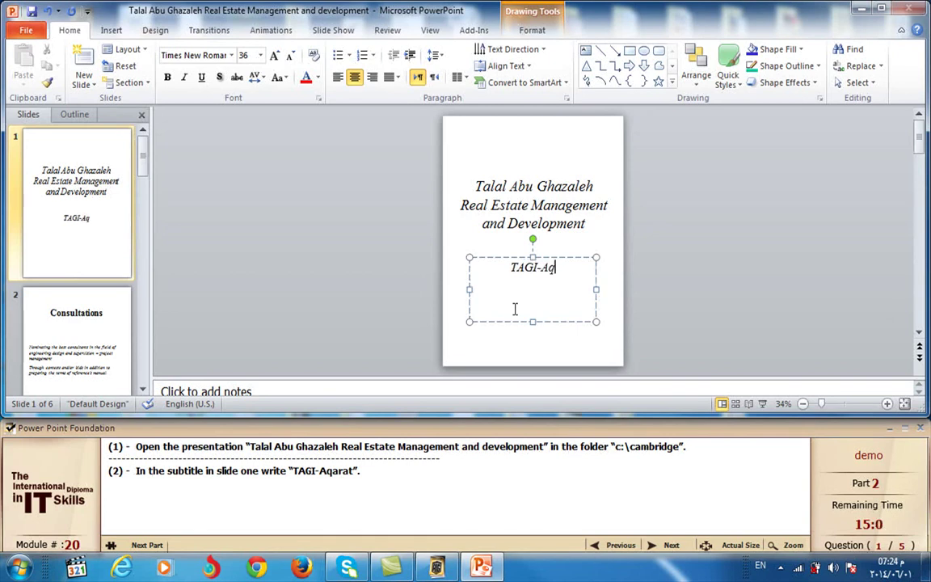
pyautogui.write('arat')
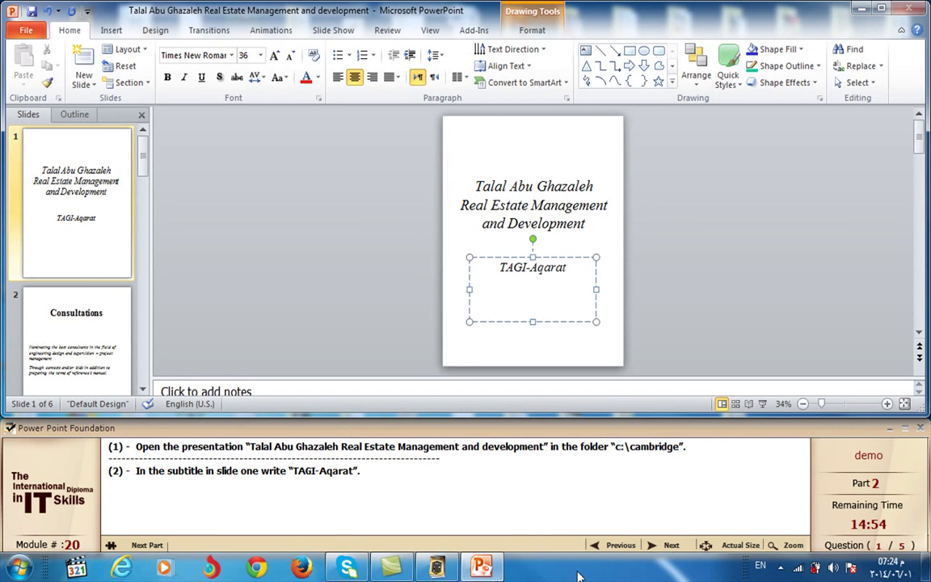
pyautogui.click(668, 545)
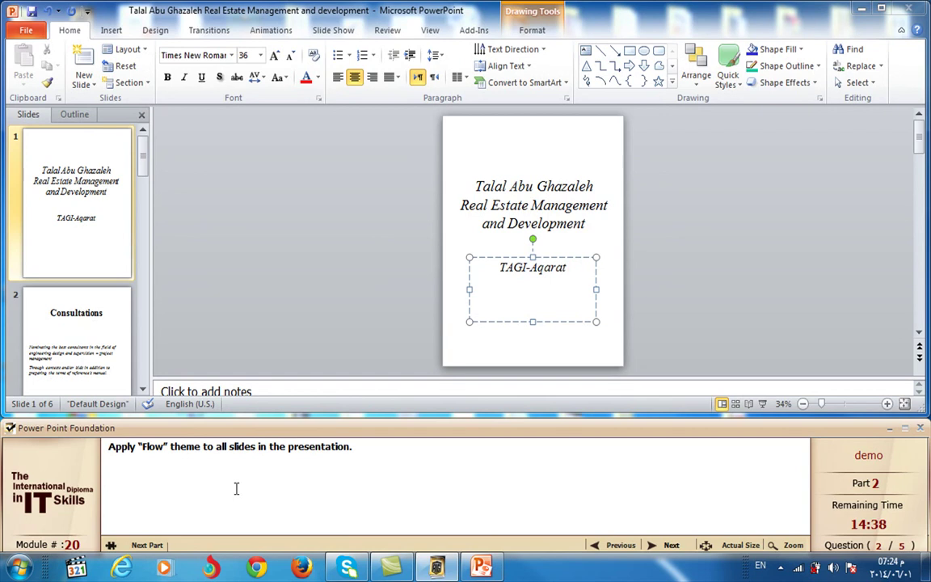
# - Apply the Flow theme from the Design gallery to all slides, then advance to question 3
pyautogui.click(160, 31)
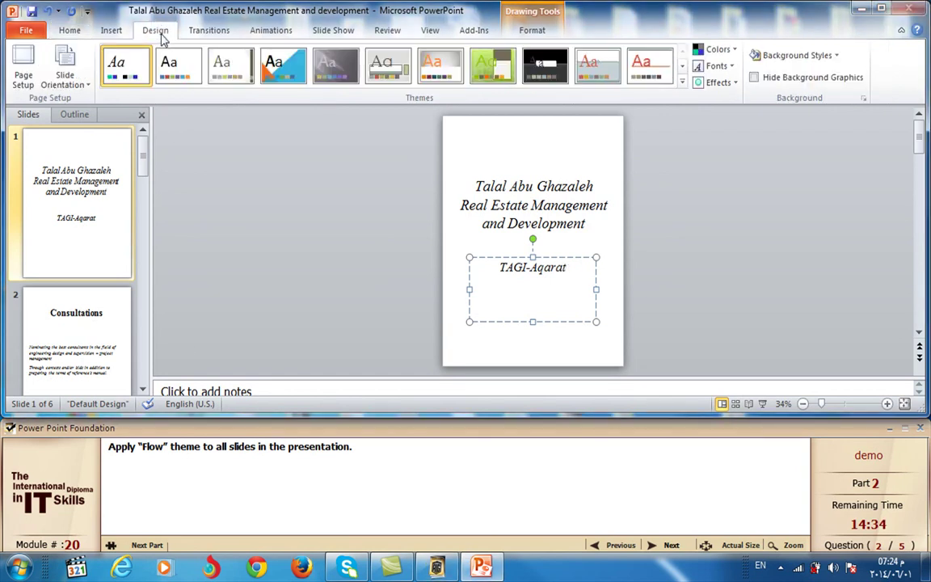
pyautogui.click(683, 83)
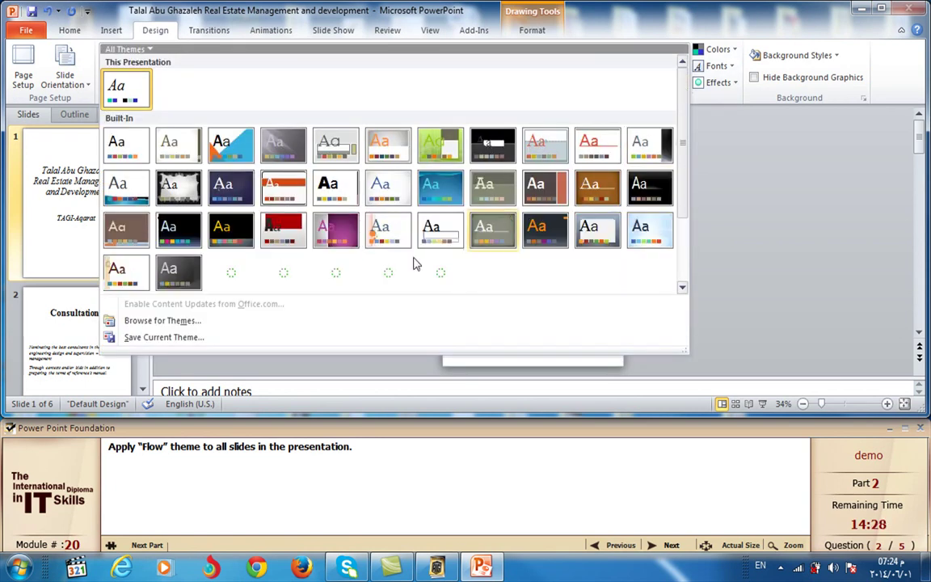
pyautogui.click(443, 190)
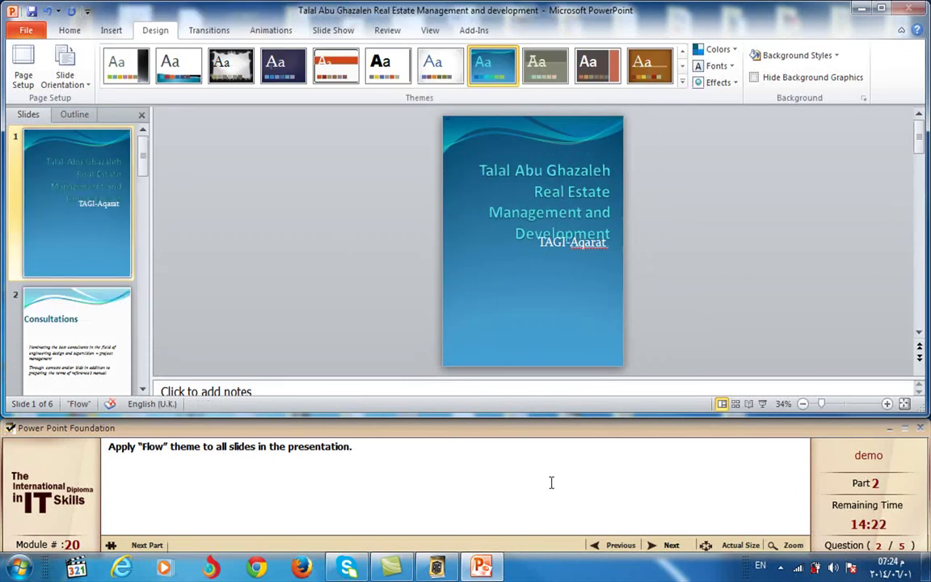
pyautogui.click(674, 551)
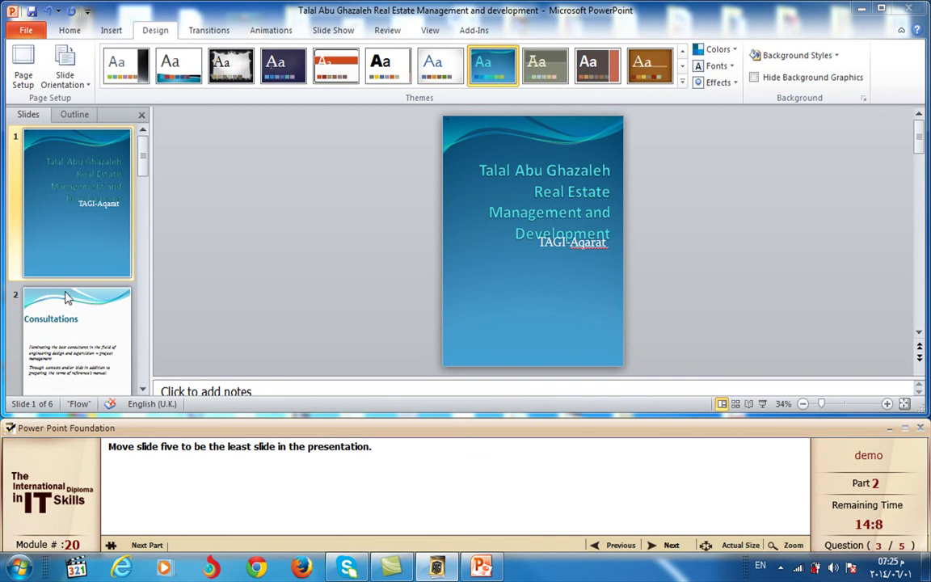
# - Drag the Marketing slide from fifth place to the end, then advance to the footer question
pyautogui.click(142, 391)
pyautogui.click(142, 391)
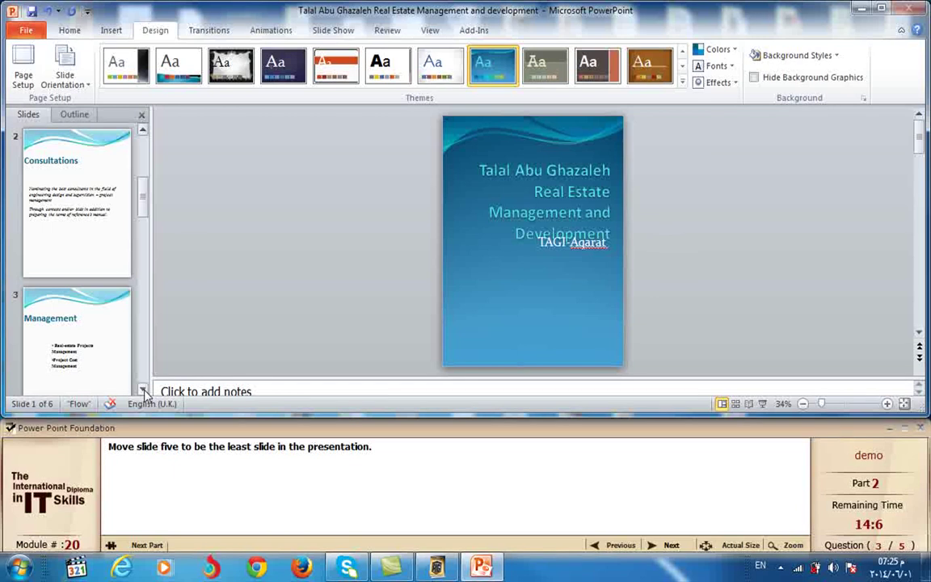
pyautogui.click(142, 391)
pyautogui.click(142, 391)
pyautogui.click(142, 391)
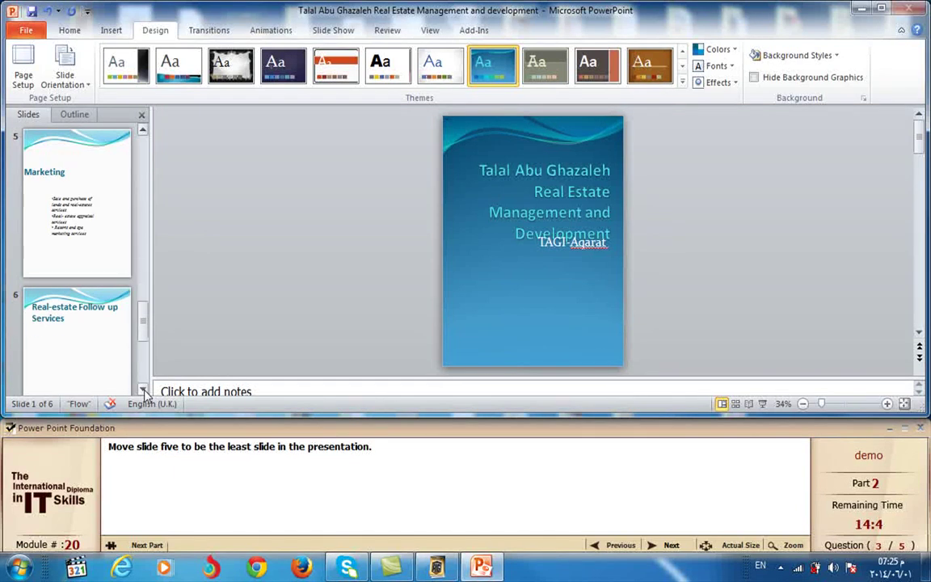
pyautogui.click(118, 255)
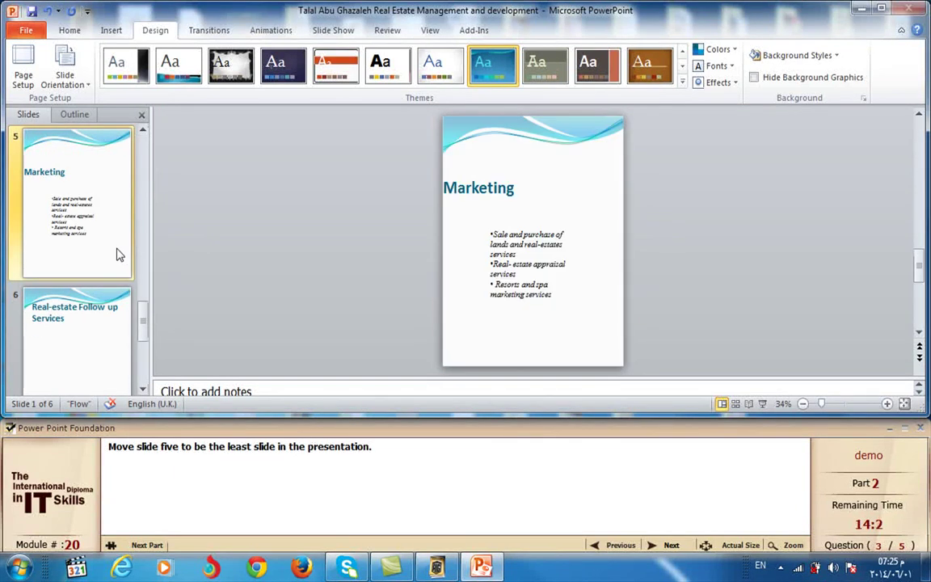
pyautogui.moveTo(118, 254); pyautogui.dragTo(122, 360)
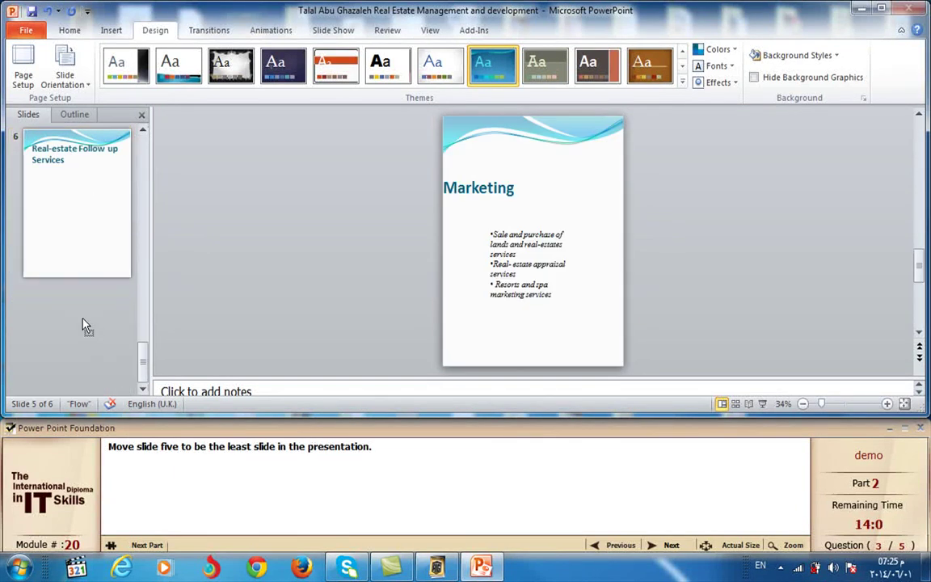
pyautogui.moveTo(87, 326); pyautogui.dragTo(86, 325)
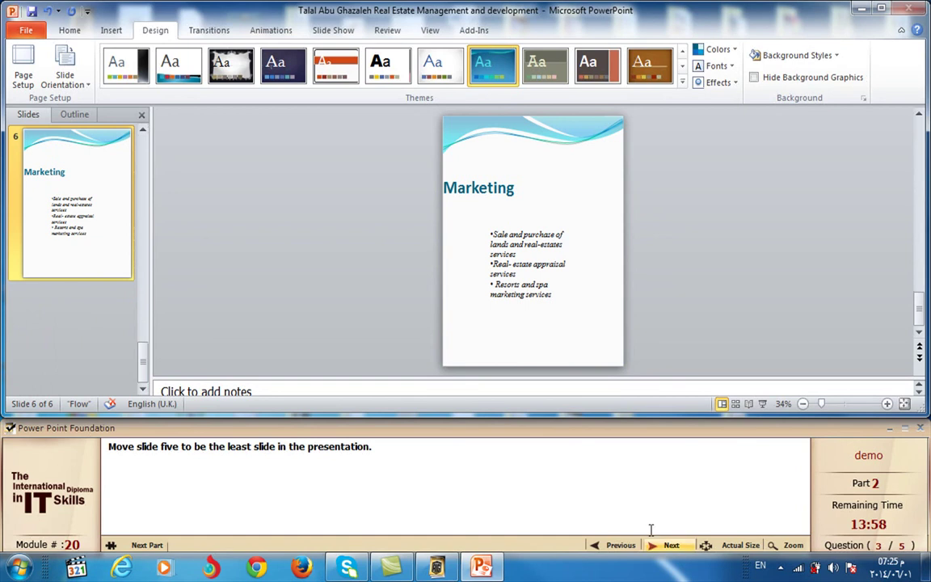
pyautogui.click(673, 546)
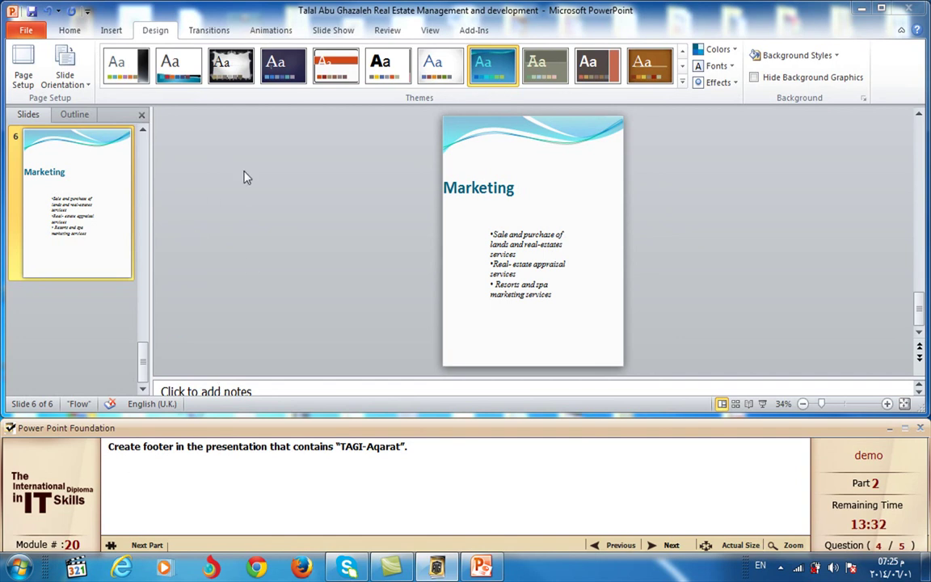
# - Add a 'TAGI-Aqarat' footer to all slides via Header & Footer, then advance to question 5
pyautogui.click(111, 32)
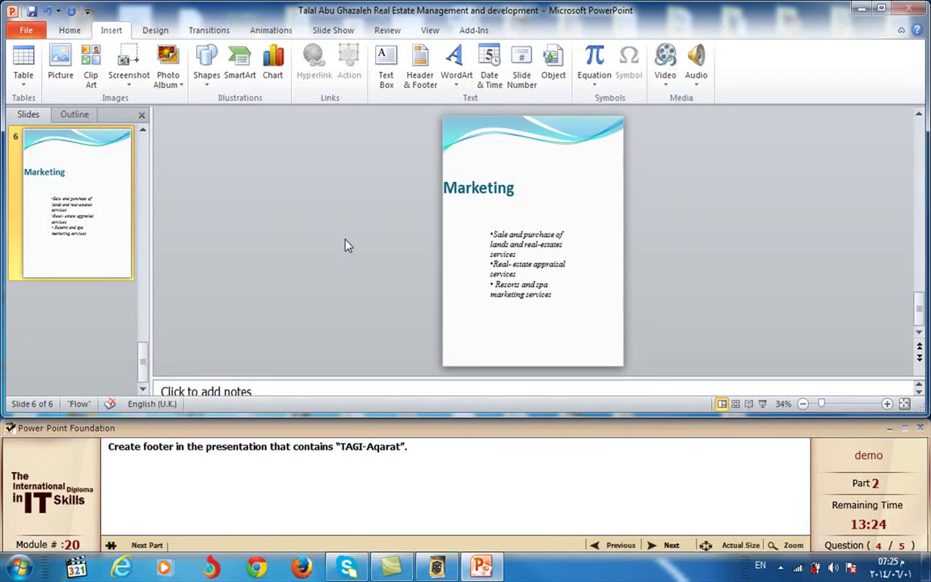
pyautogui.click(420, 80)
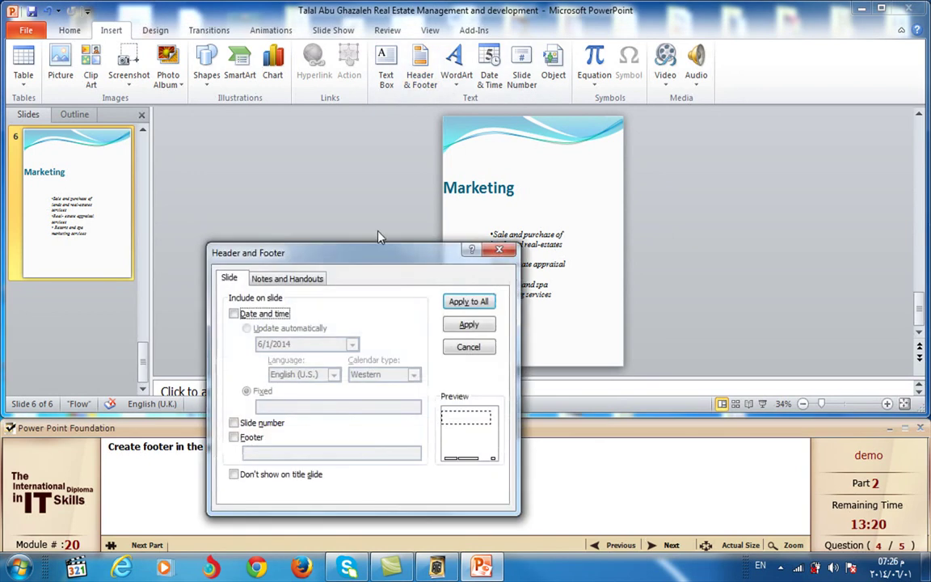
pyautogui.moveTo(368, 257); pyautogui.dragTo(359, 157)
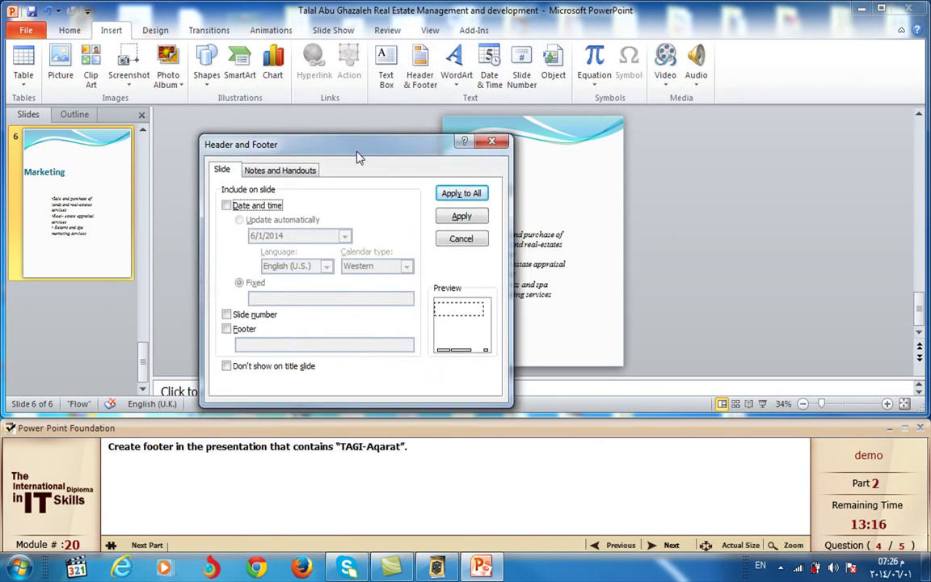
pyautogui.click(262, 322)
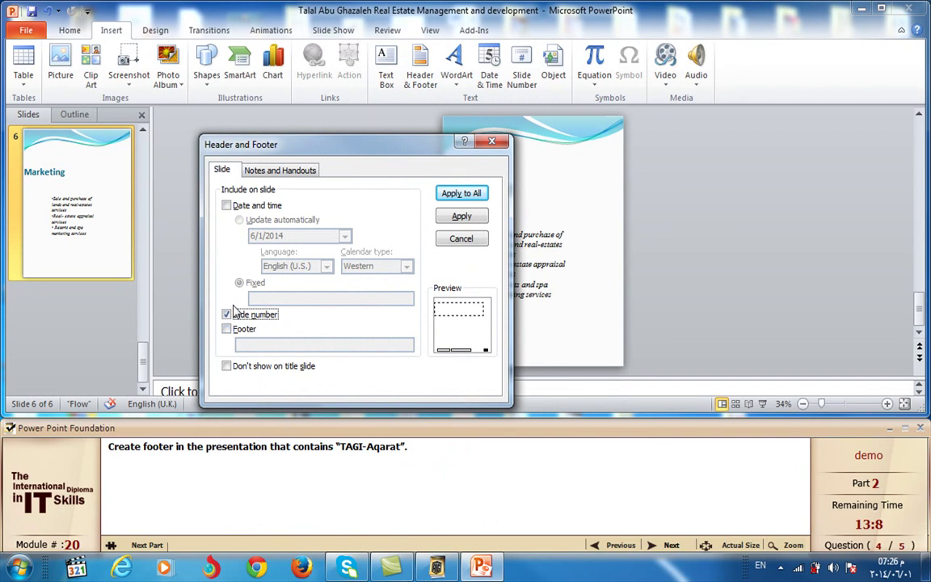
pyautogui.click(226, 315)
pyautogui.click(233, 331)
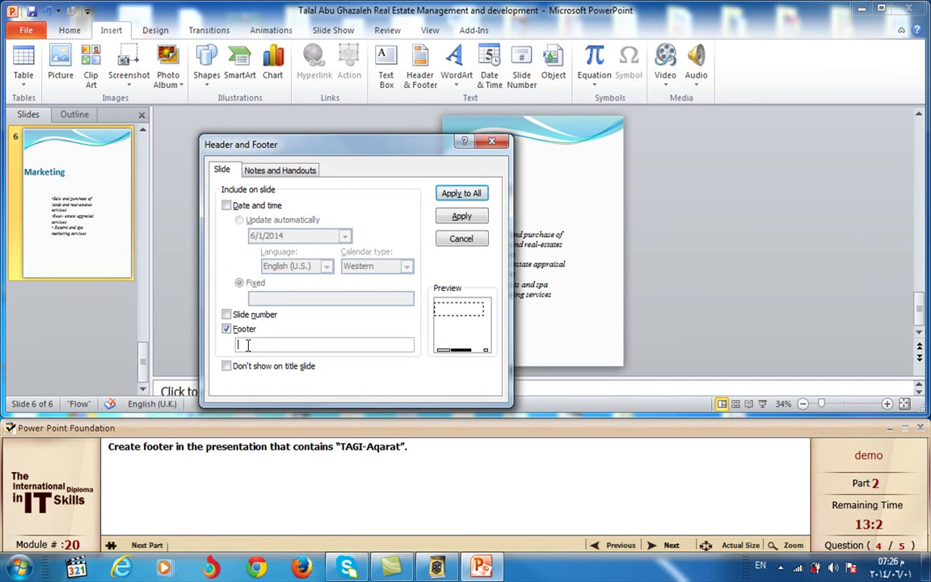
pyautogui.write('T')
pyautogui.write('AG')
pyautogui.write('I-Aq')
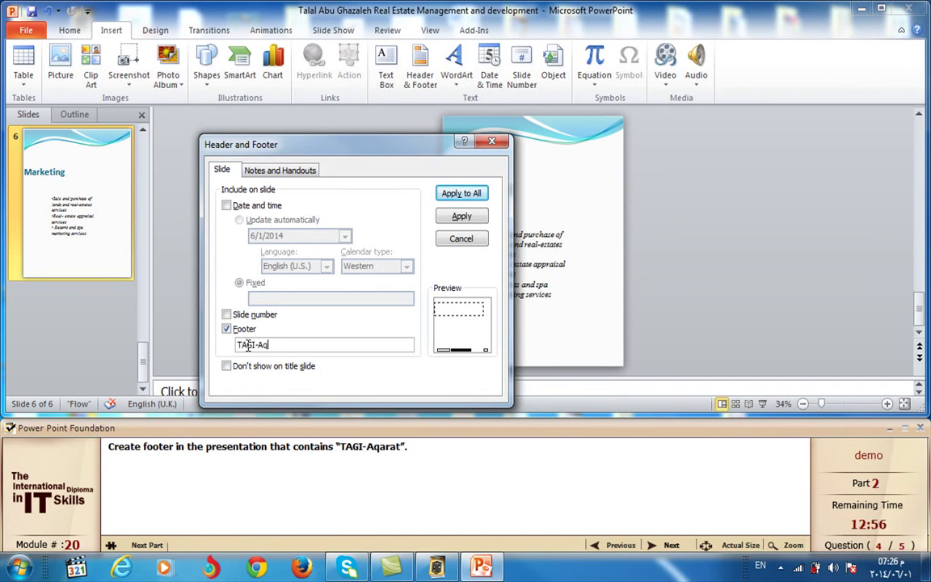
pyautogui.write('arat')
pyautogui.click(462, 196)
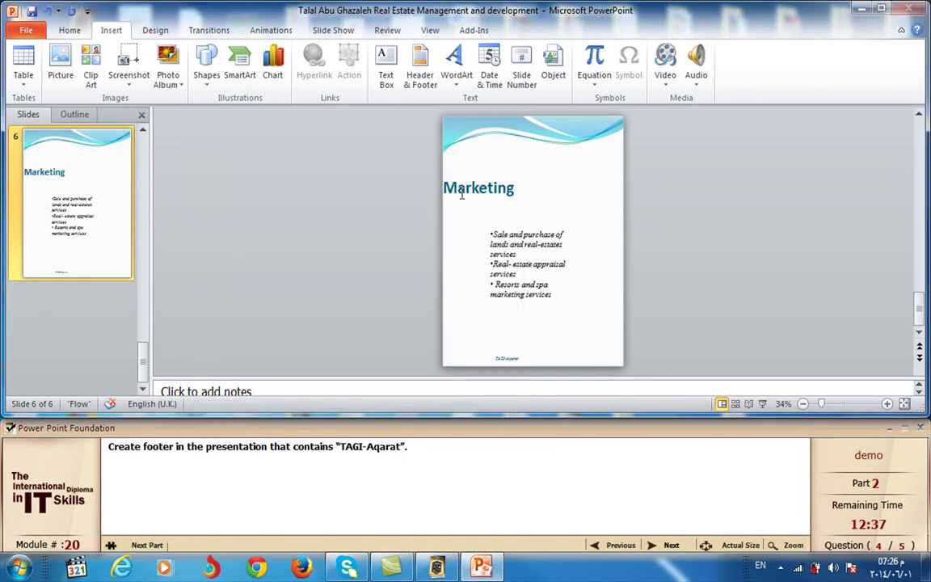
pyautogui.click(673, 546)
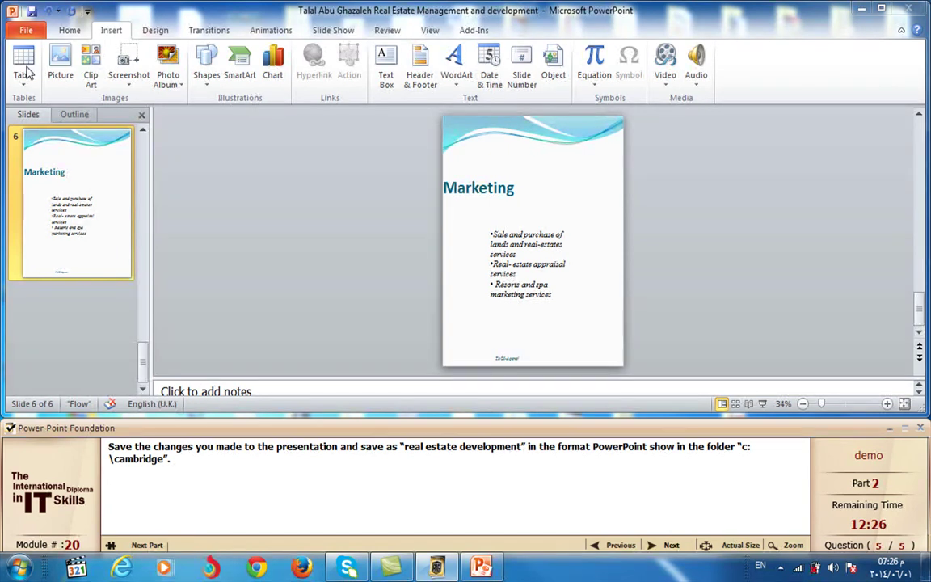
# - Save as PowerPoint Show 'real estate development', then finish the part's last question
pyautogui.click(31, 11)
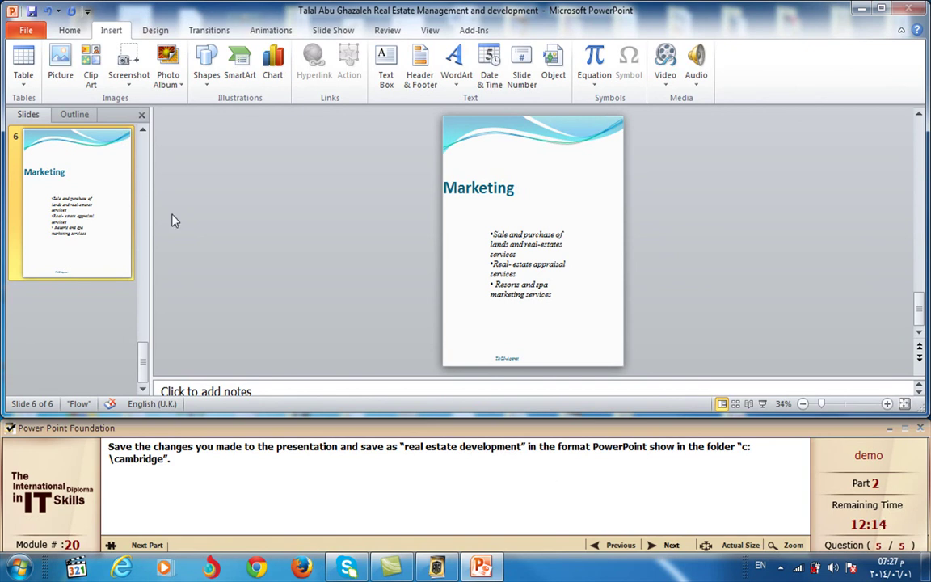
pyautogui.click(26, 31)
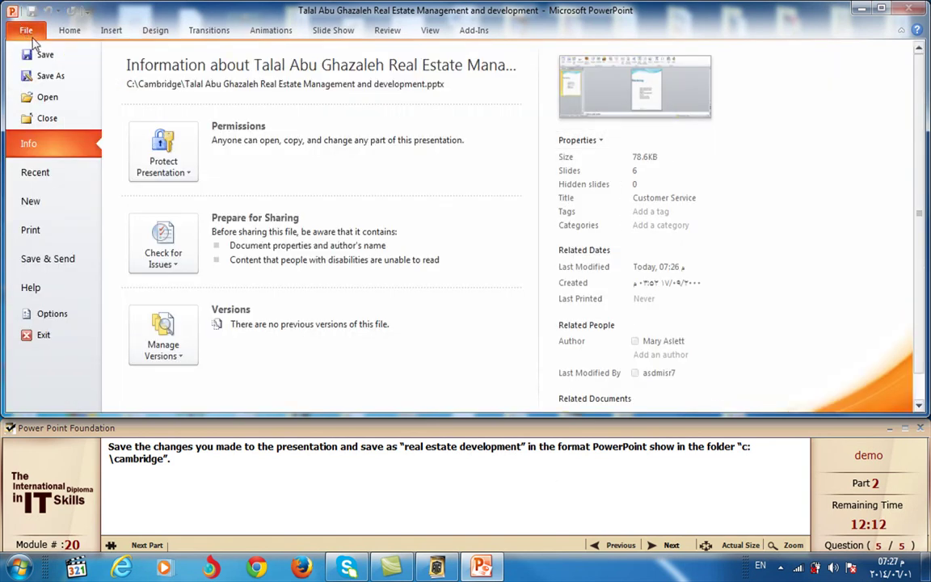
pyautogui.click(51, 75)
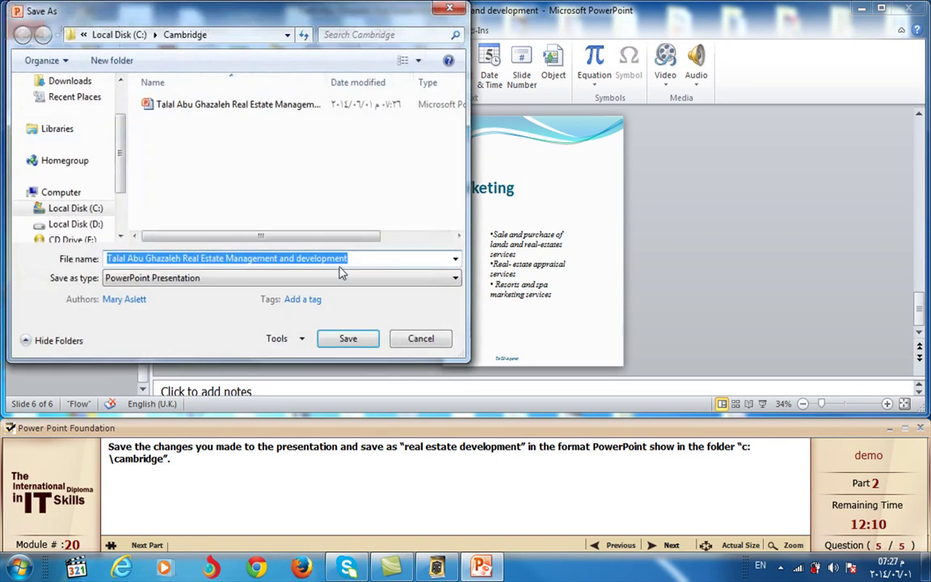
pyautogui.write('re')
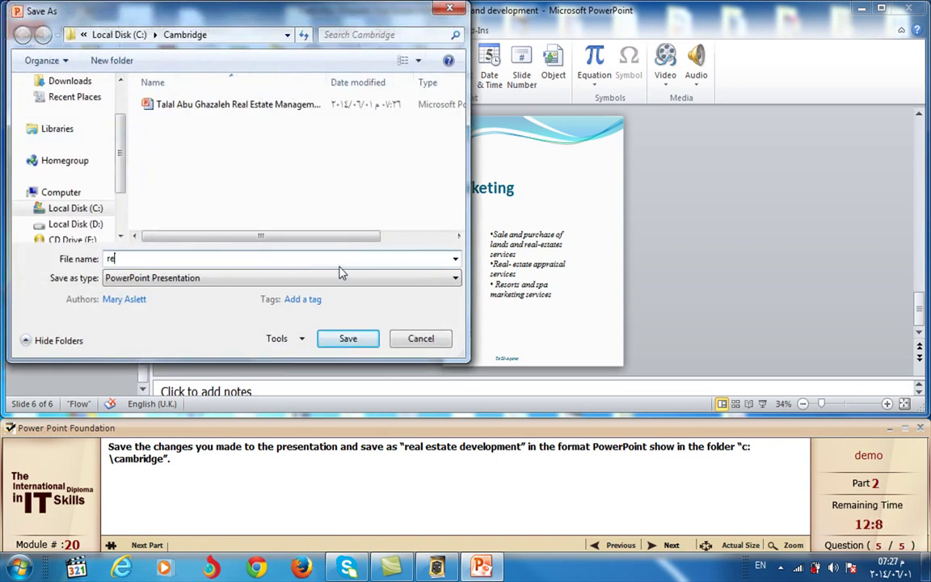
pyautogui.write('al e')
pyautogui.write('stat')
pyautogui.write('e')
pyautogui.write(' d')
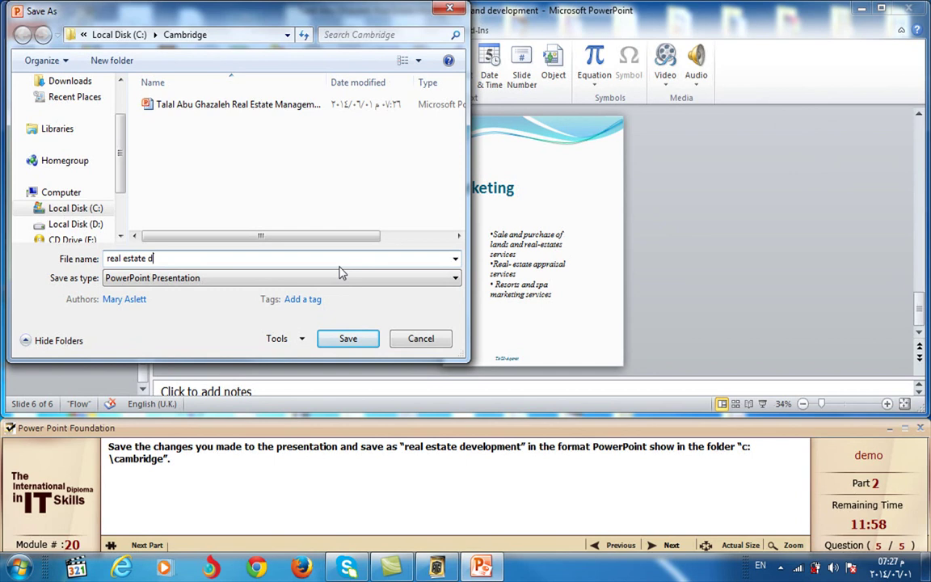
pyautogui.write('ev')
pyautogui.write('elo')
pyautogui.write('pmen')
pyautogui.write('t')
pyautogui.click(249, 278)
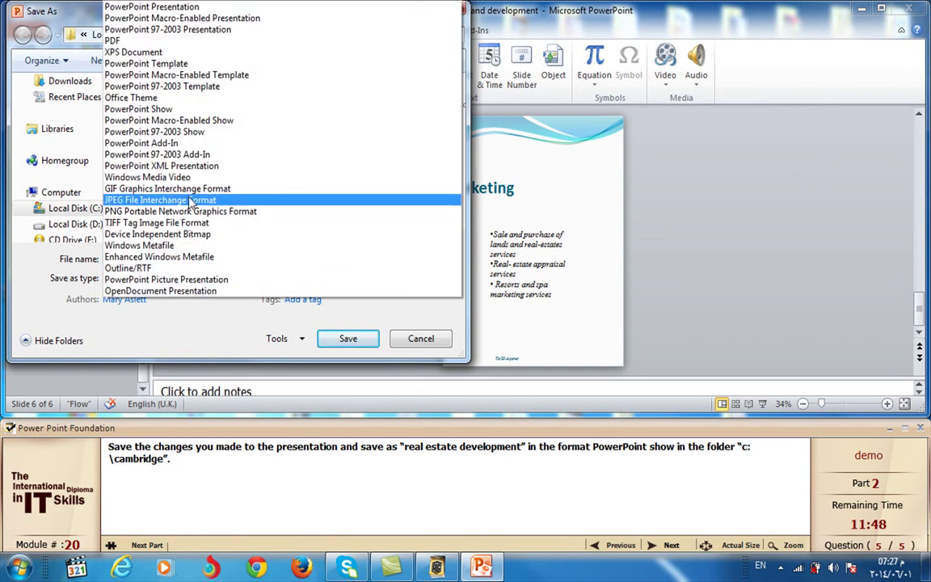
pyautogui.click(137, 108)
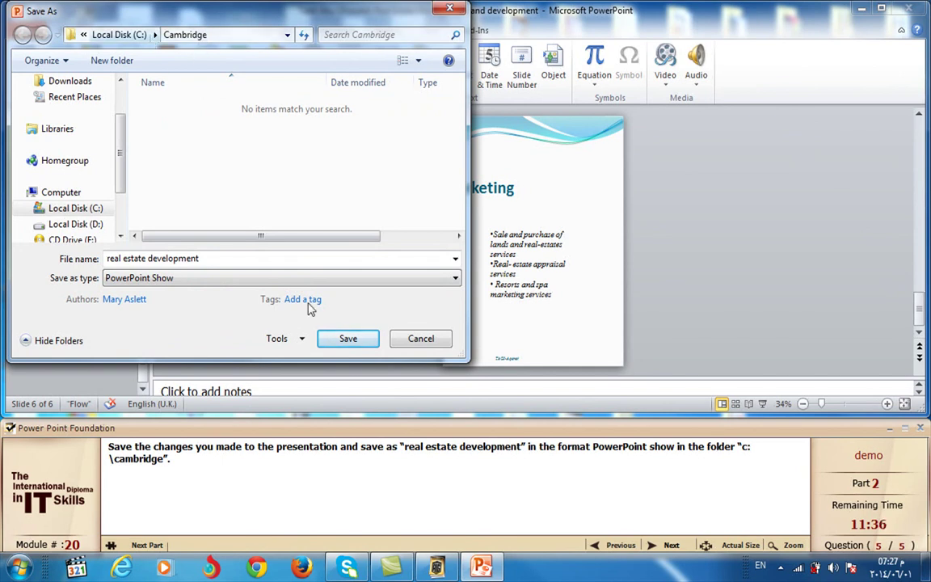
pyautogui.click(358, 341)
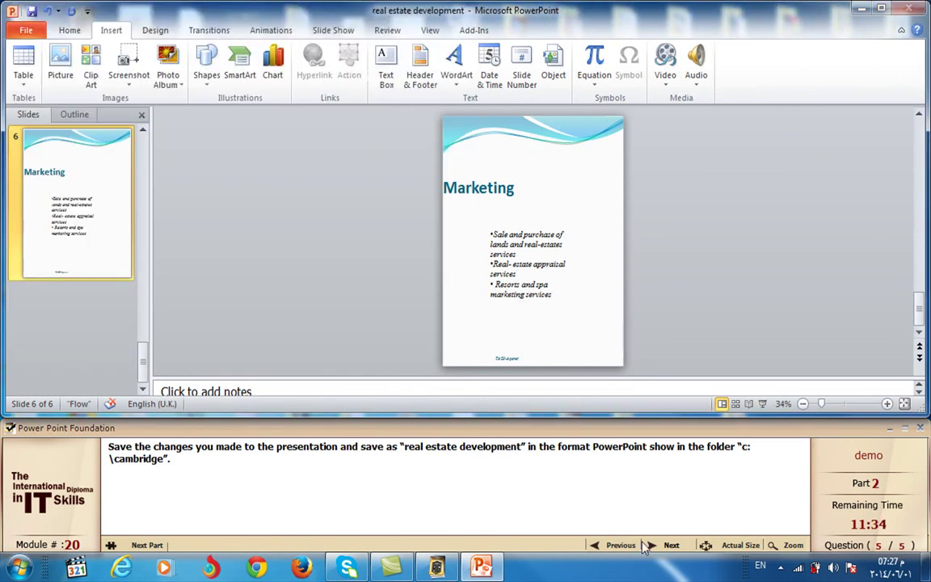
pyautogui.click(670, 545)
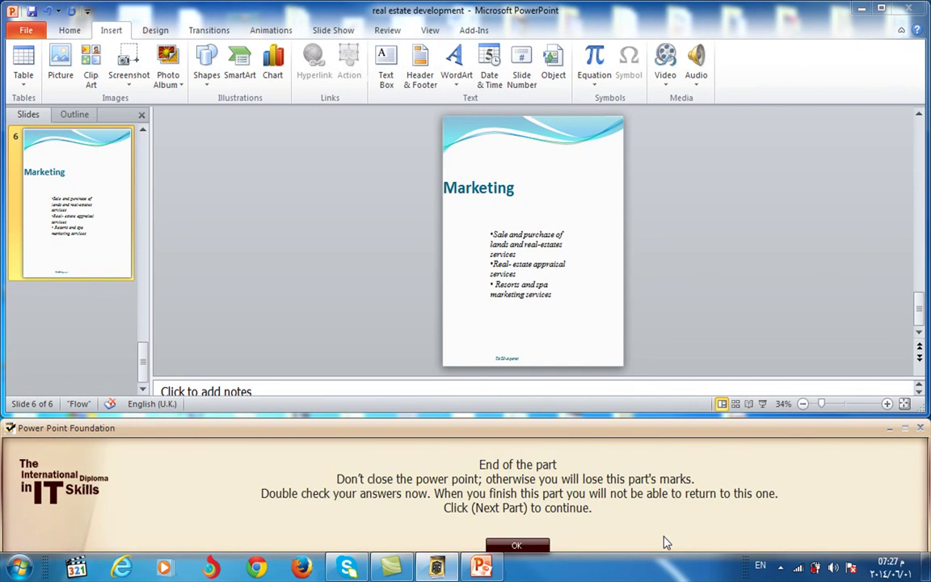
pyautogui.click(518, 546)
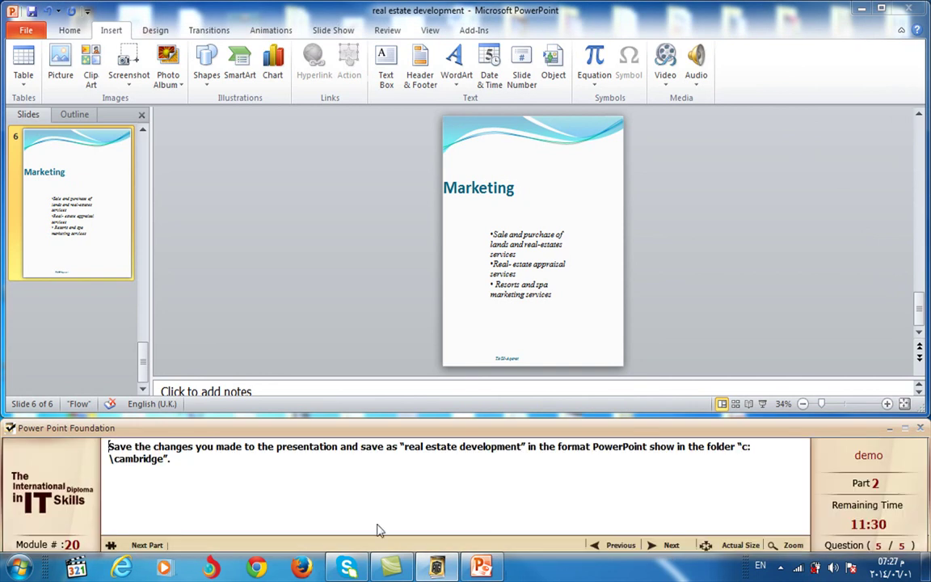
# - Confirm moving to the next exam part and dismiss the add-in welcome message
pyautogui.click(141, 545)
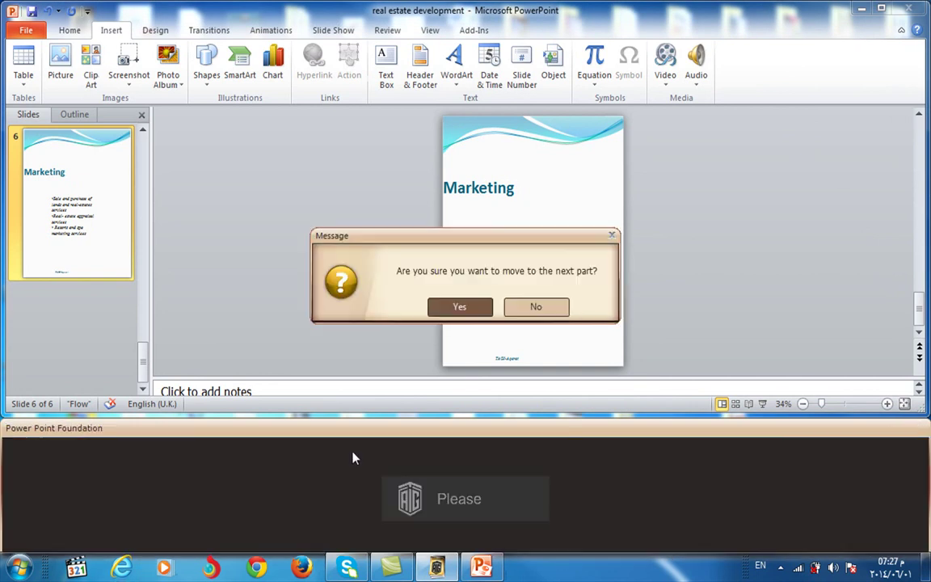
pyautogui.click(461, 309)
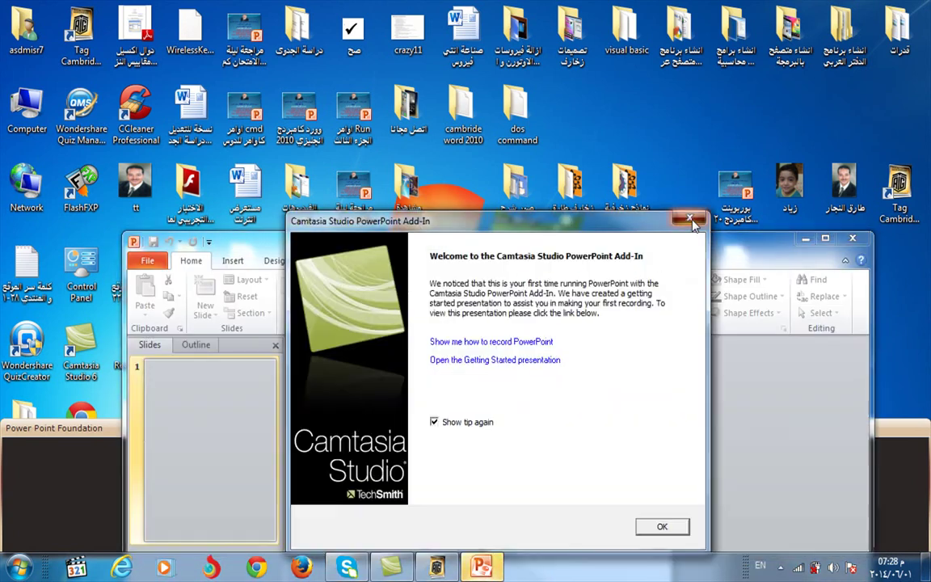
pyautogui.click(689, 220)
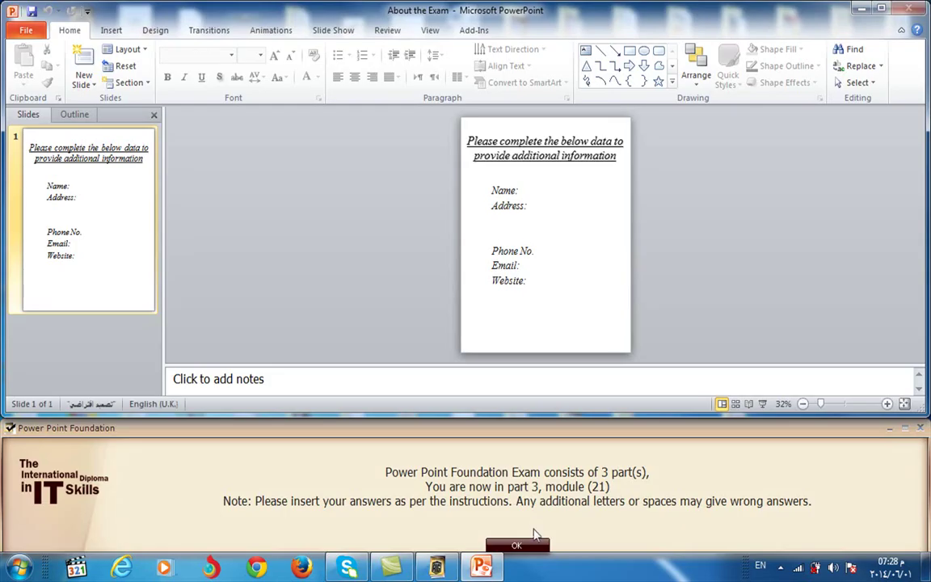
# - Acknowledge the part 3 information, then open 'Cambridge International Center' from C:\Cambridge
pyautogui.click(527, 546)
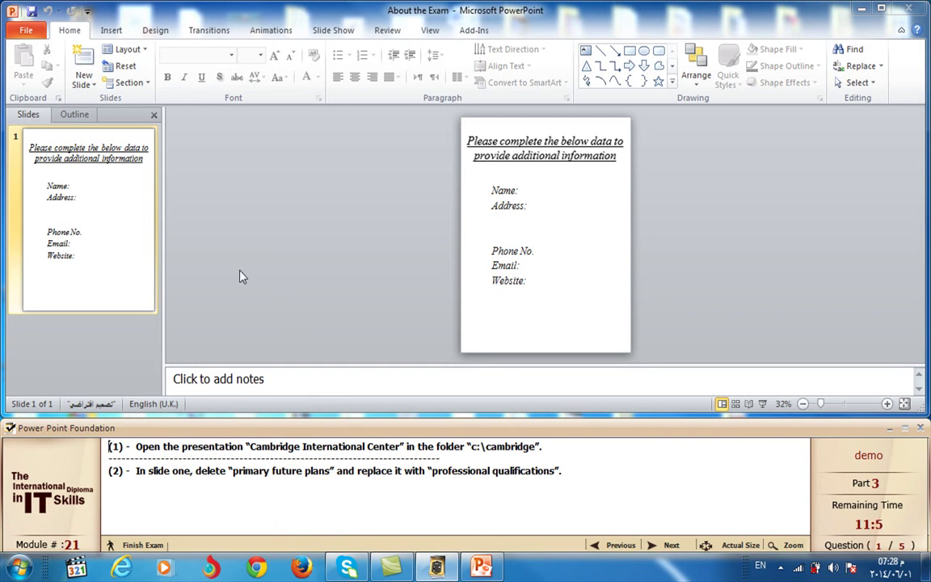
pyautogui.click(38, 37)
pyautogui.click(53, 93)
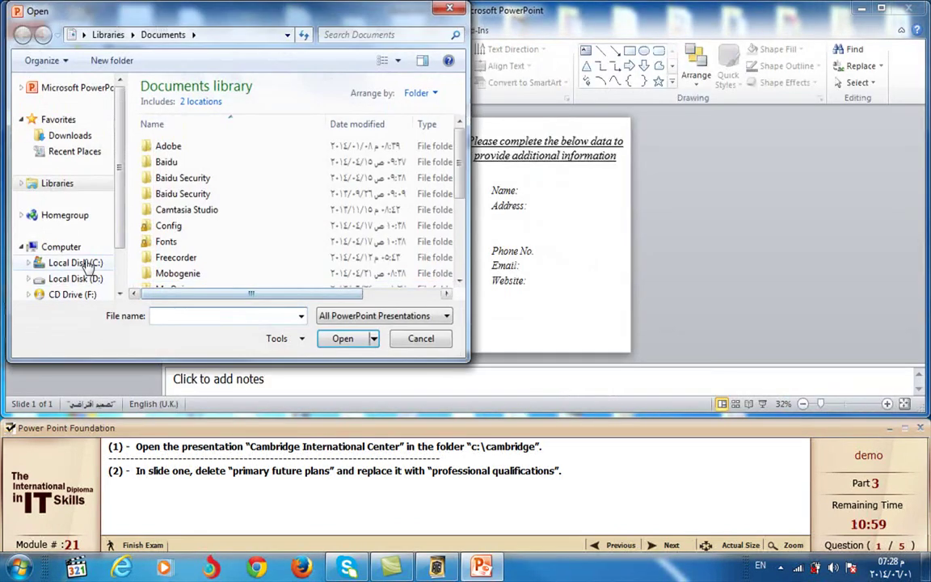
pyautogui.click(86, 264)
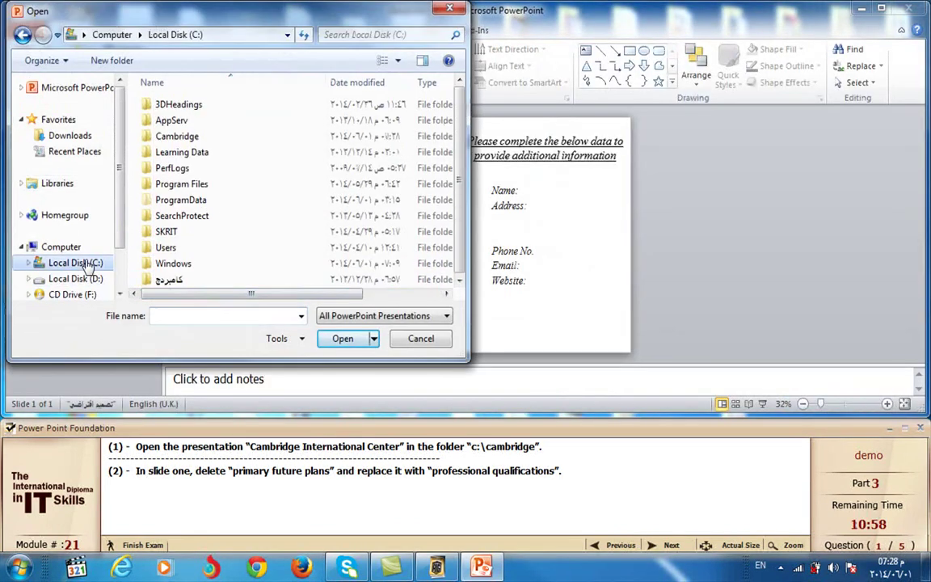
pyautogui.doubleClick(195, 137)
pyautogui.click(192, 120)
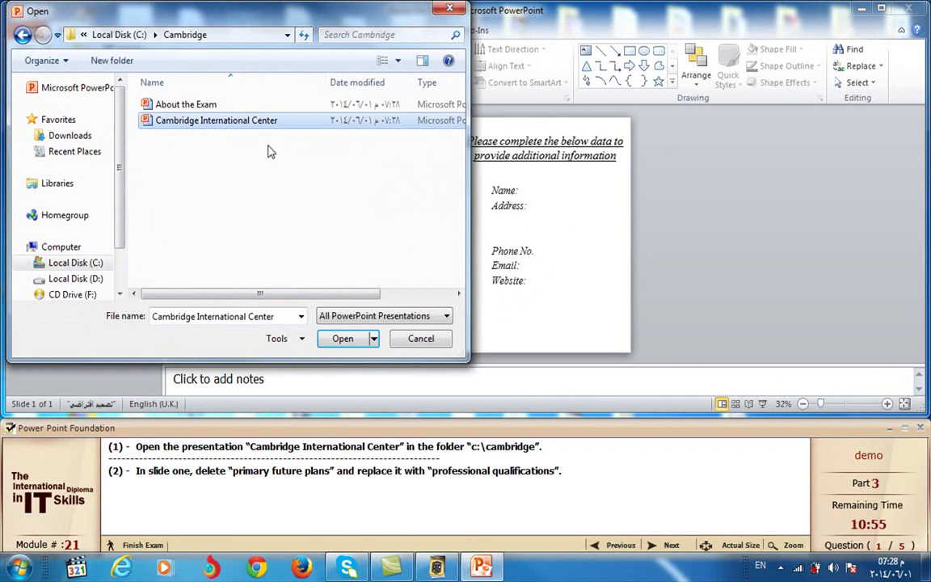
pyautogui.click(341, 338)
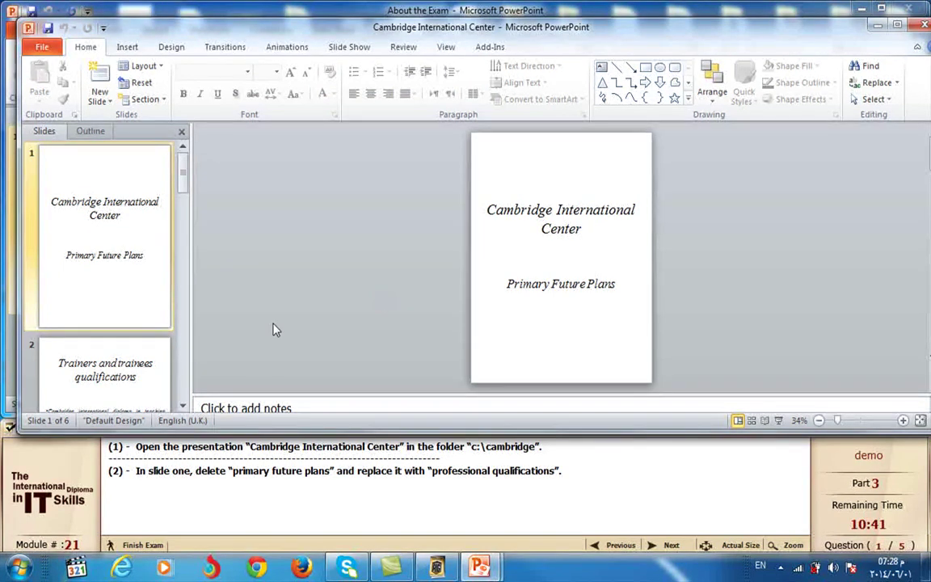
# - Replace slide 1's subtitle 'Primary Future Plans' with 'professional qualifications' and advance to question 2
pyautogui.click(128, 266)
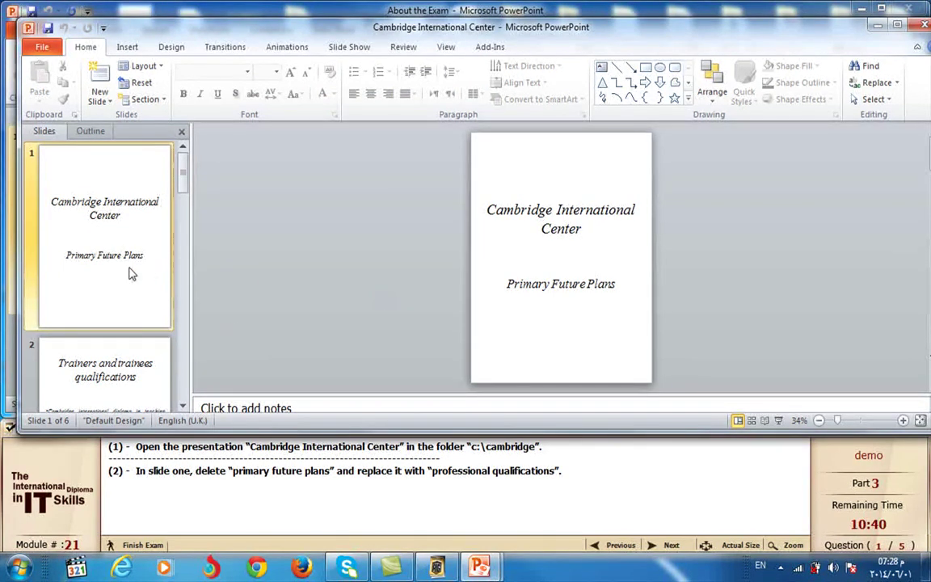
pyautogui.click(565, 283)
pyautogui.tripleClick(534, 285)
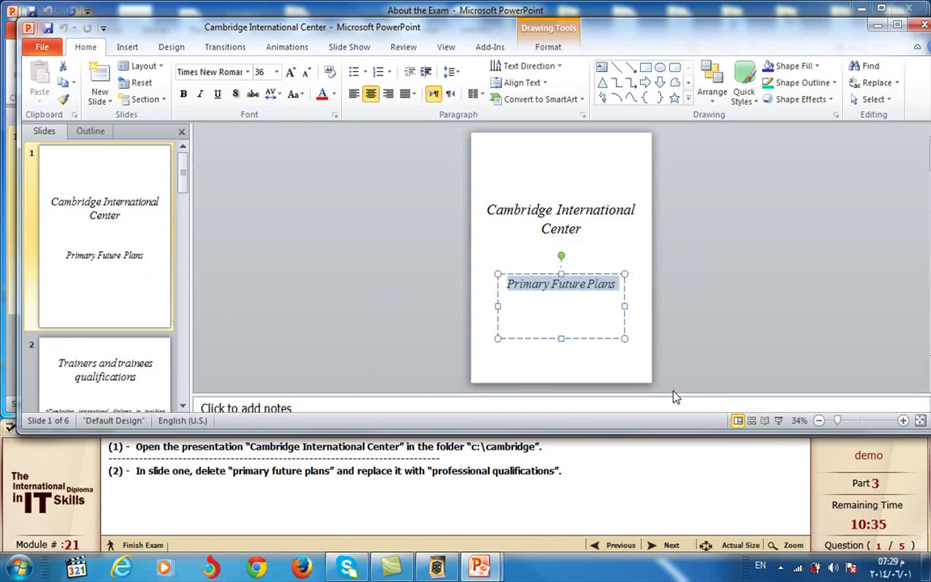
pyautogui.write('p')
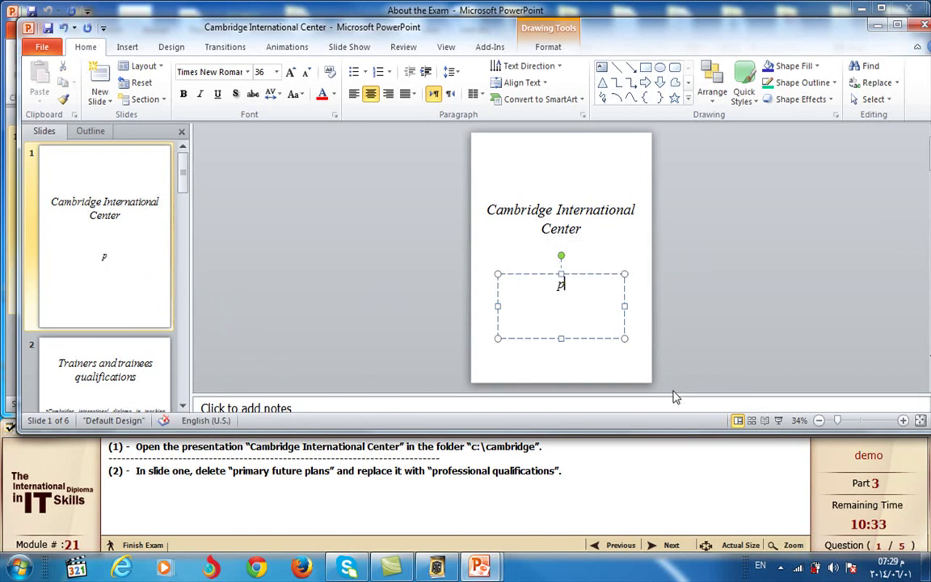
pyautogui.write('ro')
pyautogui.write('fe')
pyautogui.write('ss')
pyautogui.write('ion')
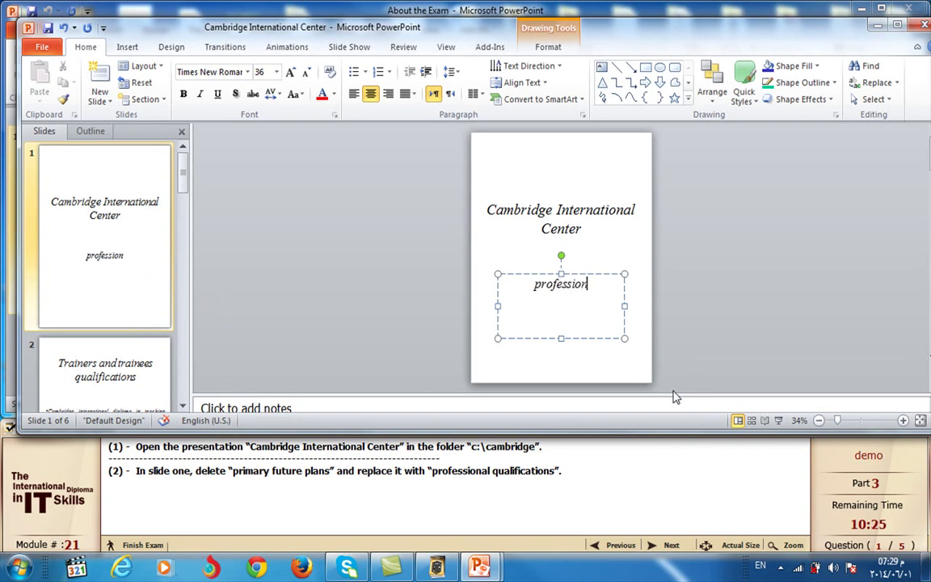
pyautogui.write('al')
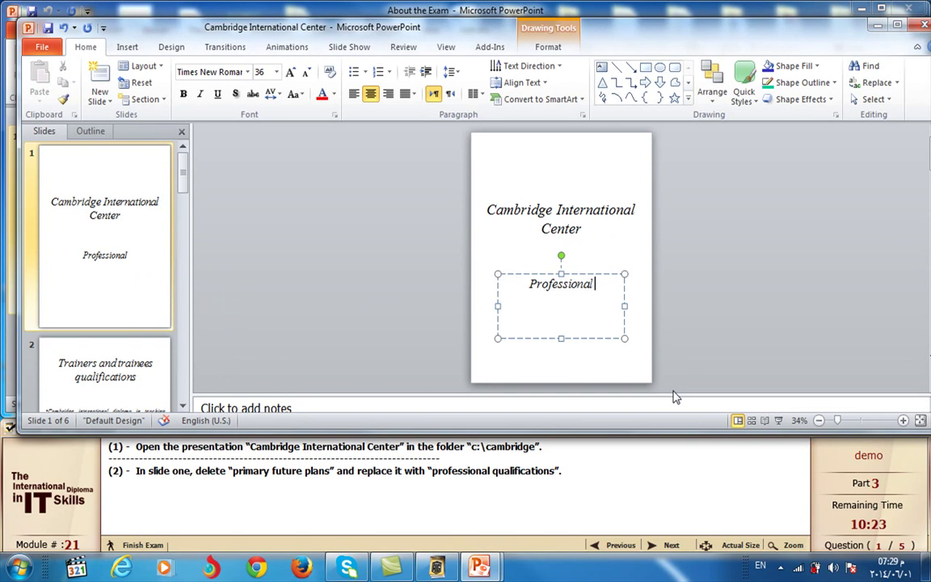
pyautogui.write(' qu')
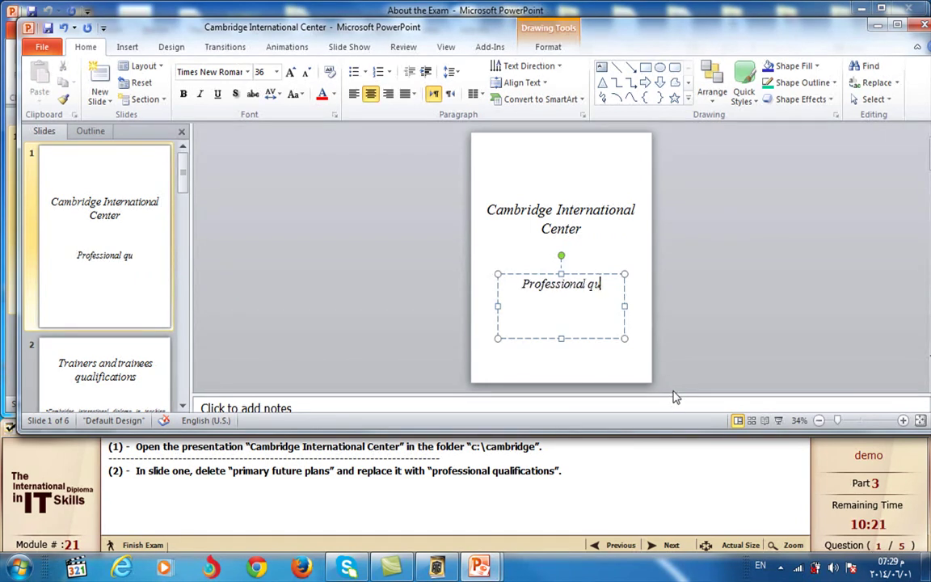
pyautogui.write('ali')
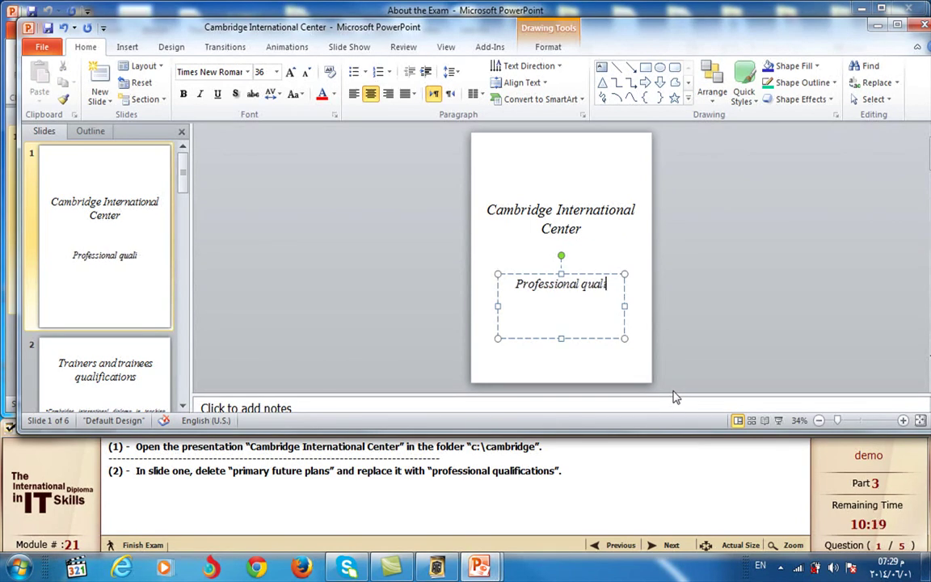
pyautogui.write('fica')
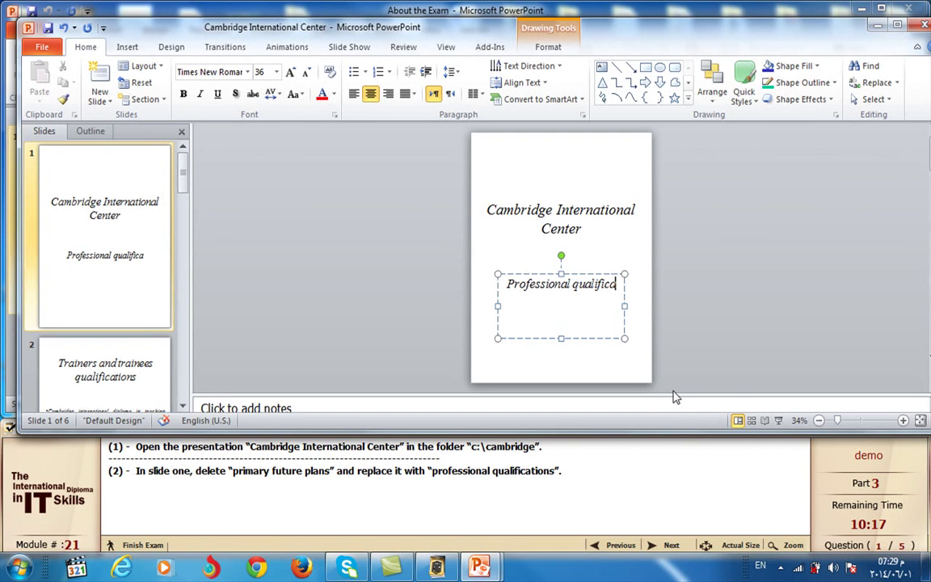
pyautogui.write('tion')
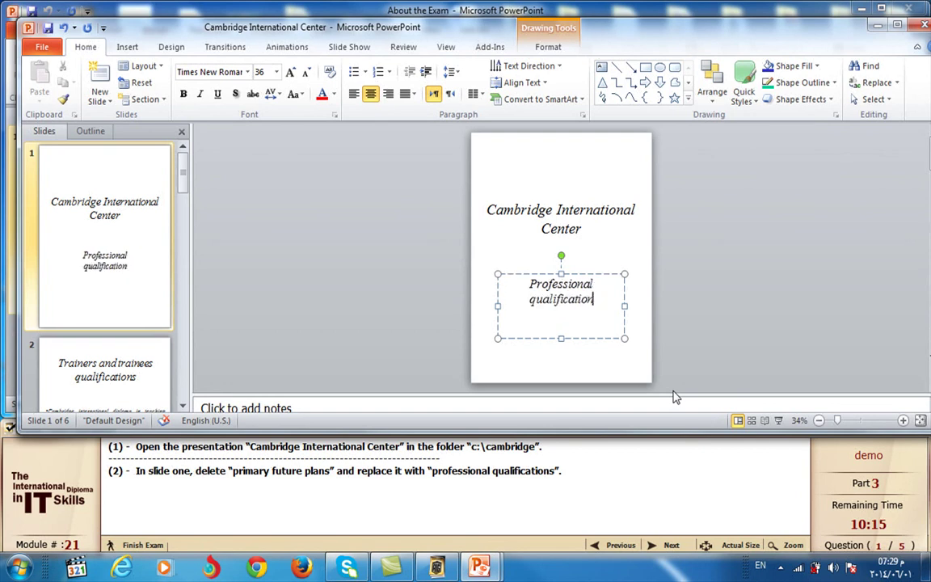
pyautogui.write('s')
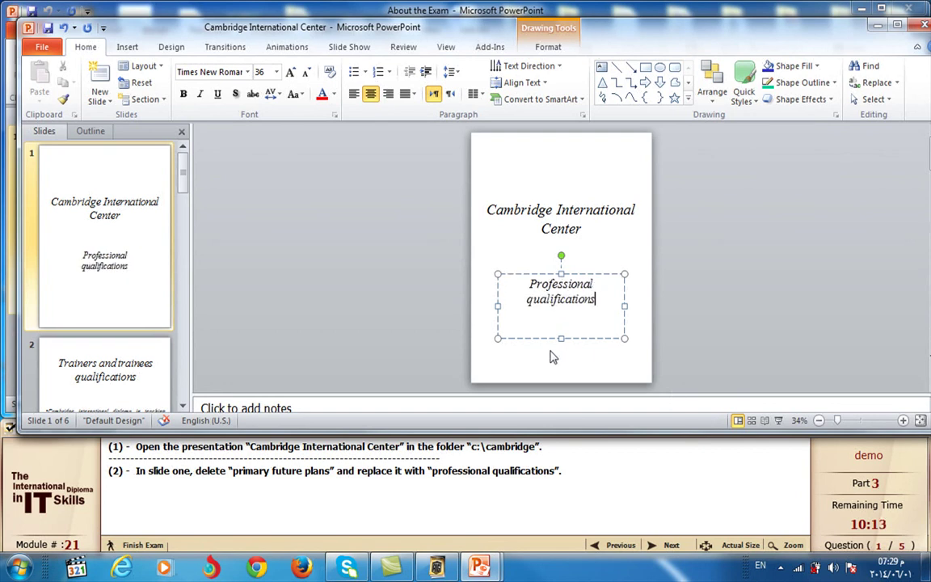
pyautogui.click(670, 545)
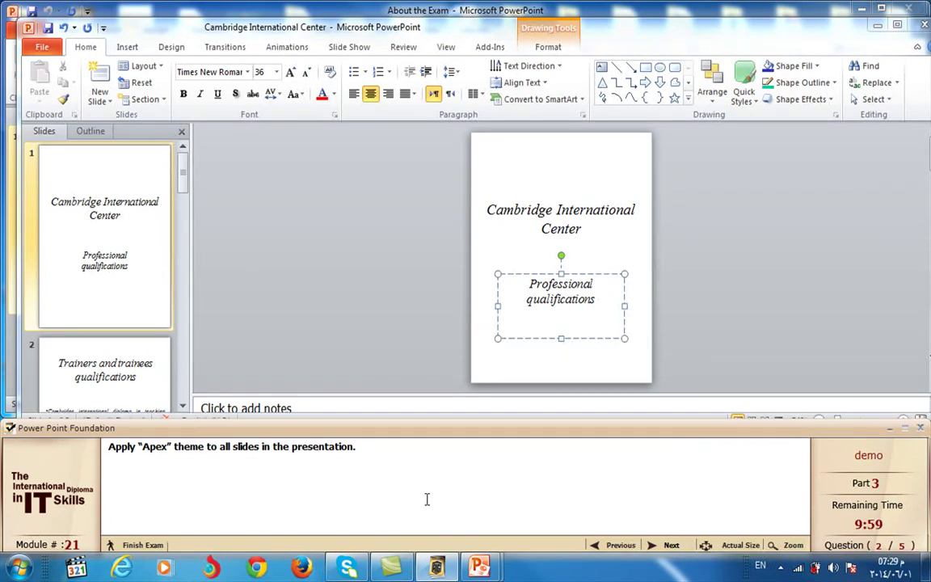
# - Apply the Apex theme from the Design tab to all slides and advance to question 3
pyautogui.click(176, 50)
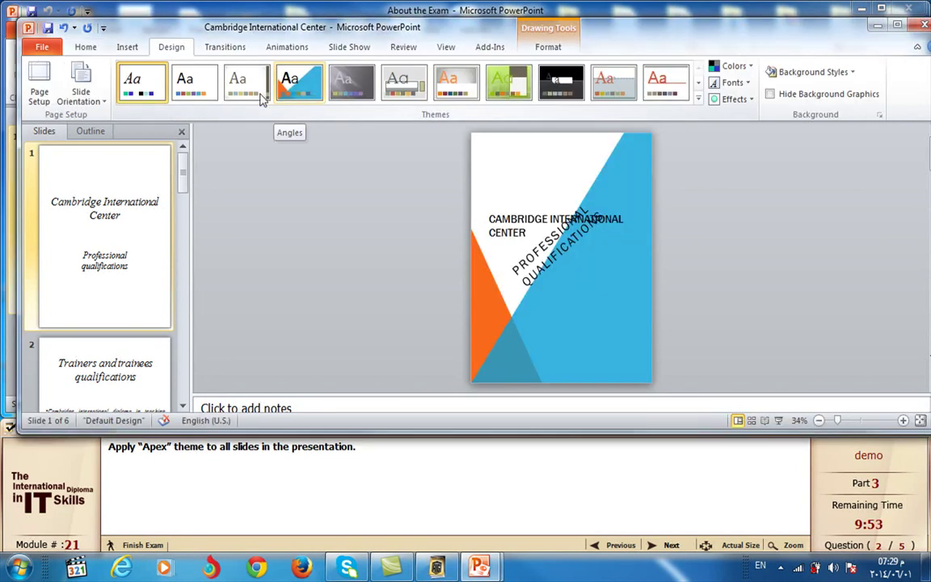
pyautogui.click(350, 88)
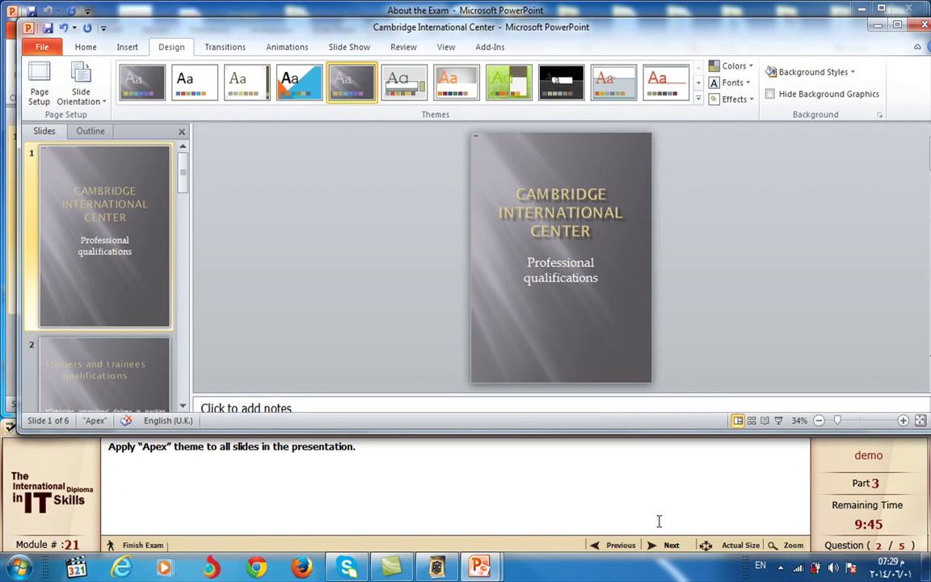
pyautogui.click(671, 545)
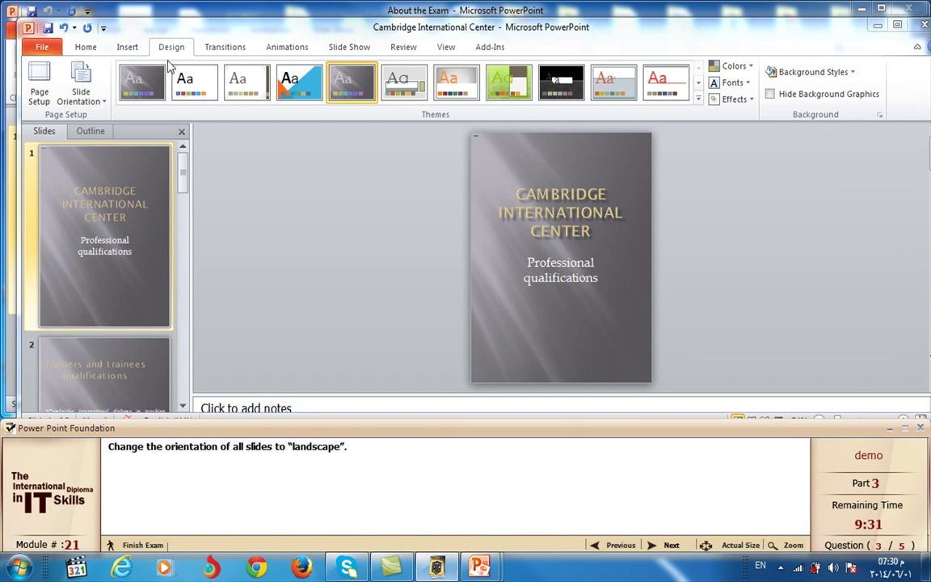
# - Set all slides to Landscape orientation and advance to the slide-reordering question
pyautogui.click(105, 101)
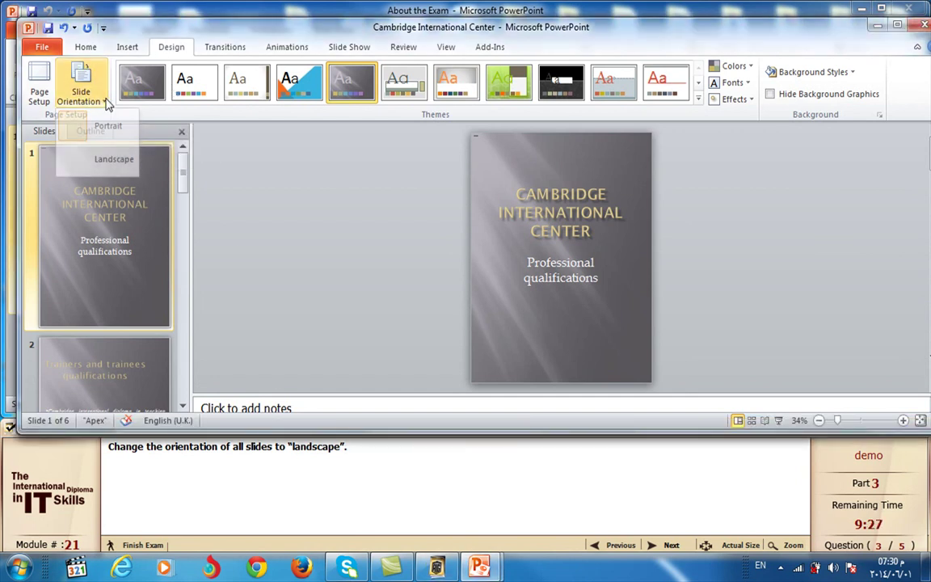
pyautogui.click(113, 158)
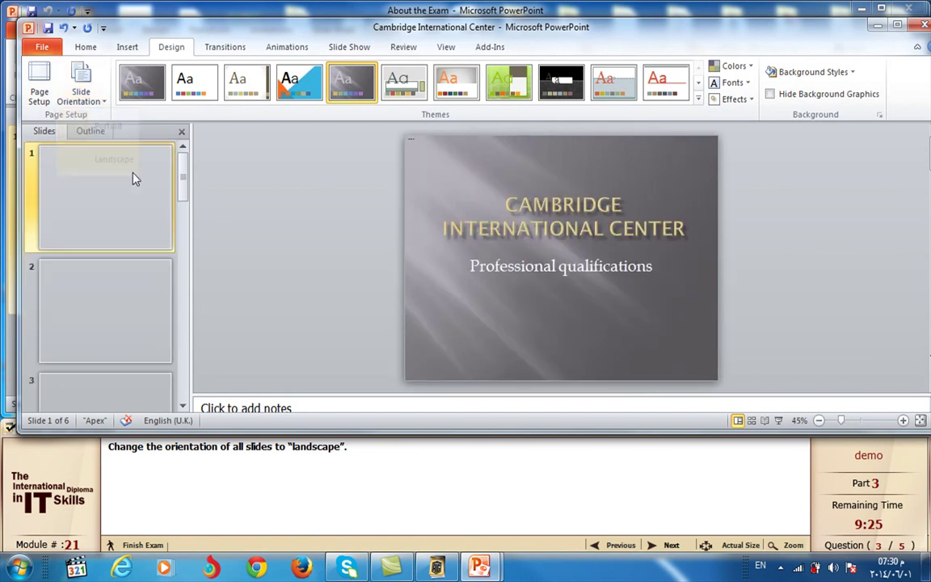
pyautogui.click(670, 544)
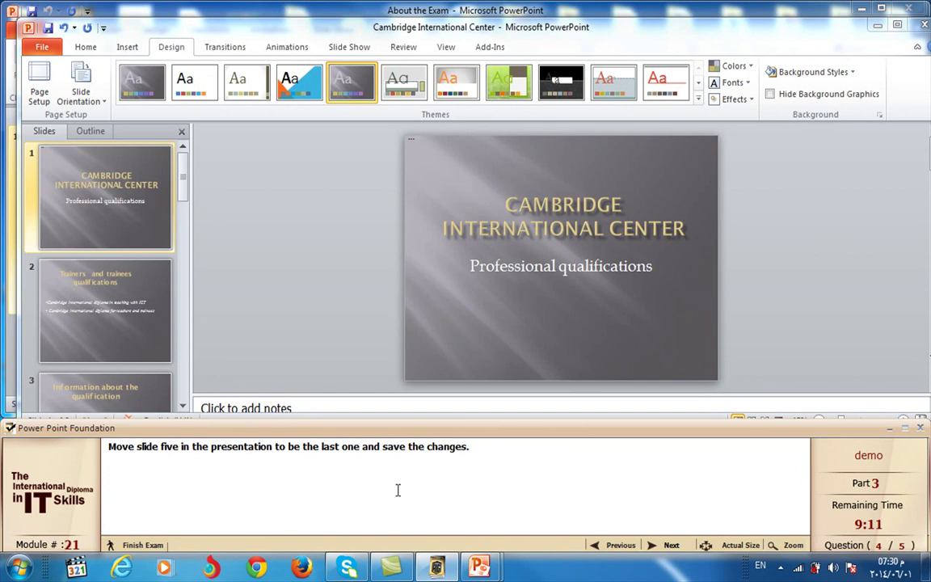
# - Move 'Event and Training' to the end as slide 6, save, and advance to question 5
pyautogui.click(183, 412)
pyautogui.click(170, 404)
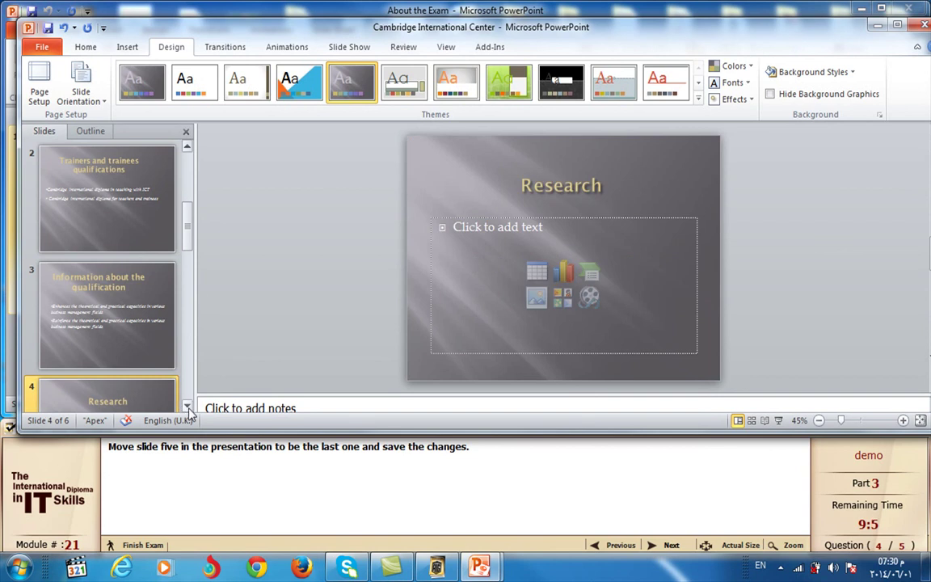
pyautogui.scroll(-5, 169, 366)
pyautogui.moveTo(148, 216); pyautogui.dragTo(99, 399)
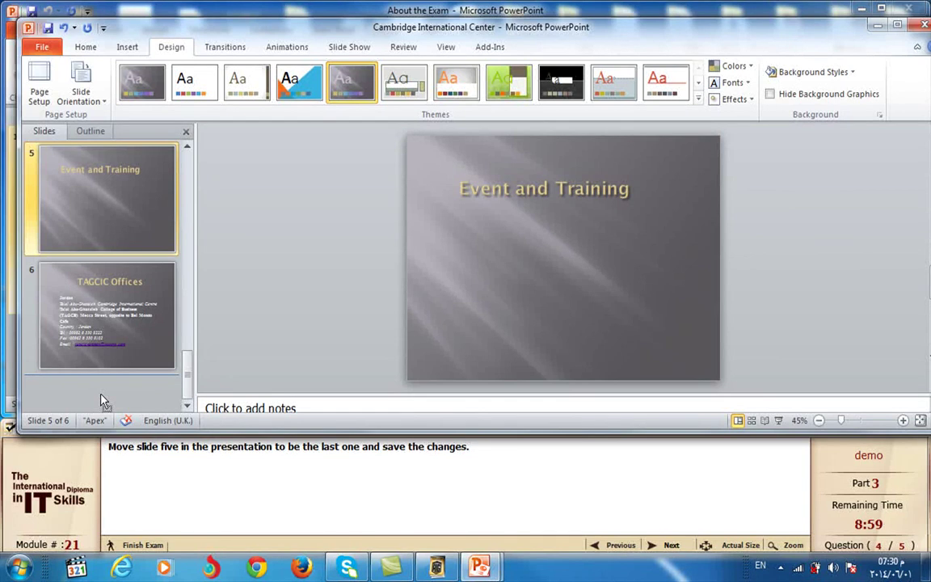
pyautogui.moveTo(102, 400); pyautogui.dragTo(100, 399)
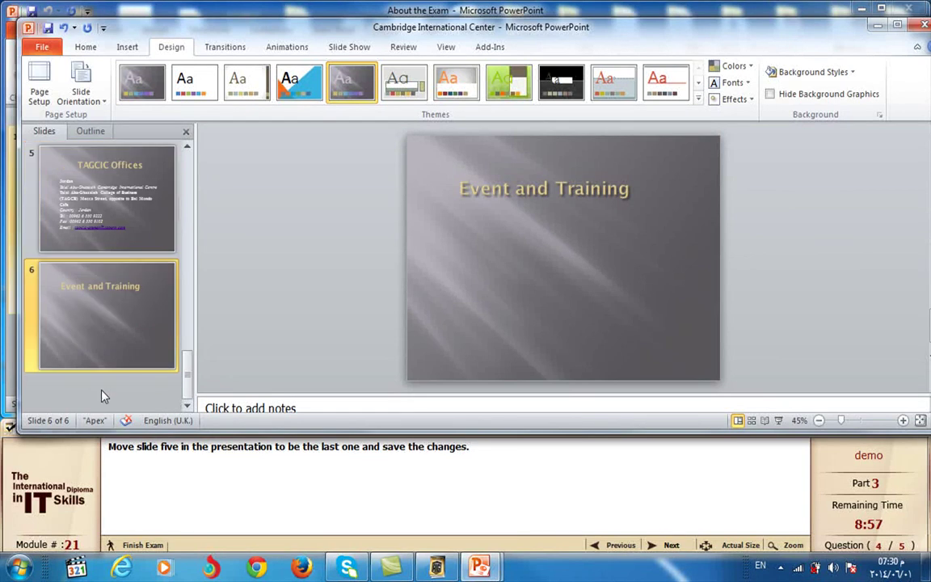
pyautogui.click(45, 28)
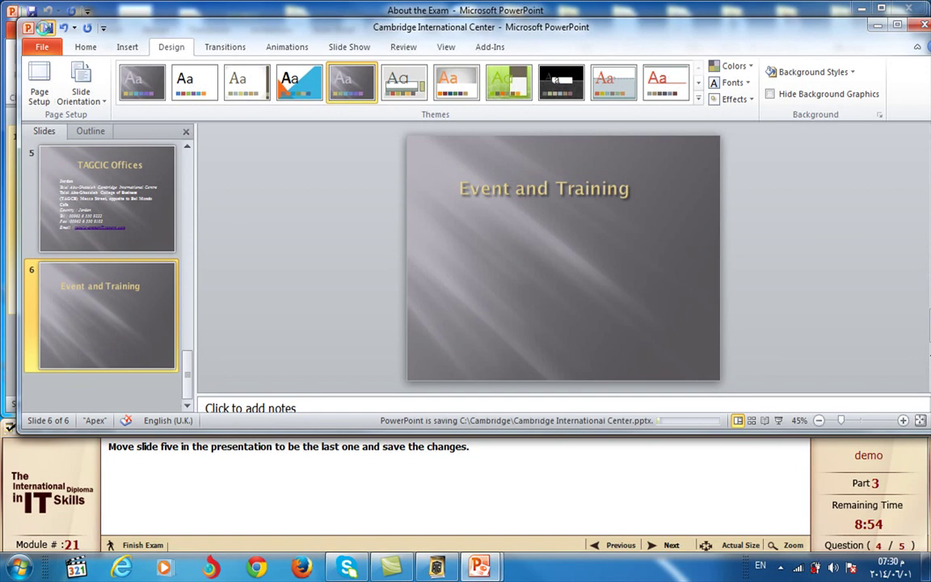
pyautogui.click(671, 546)
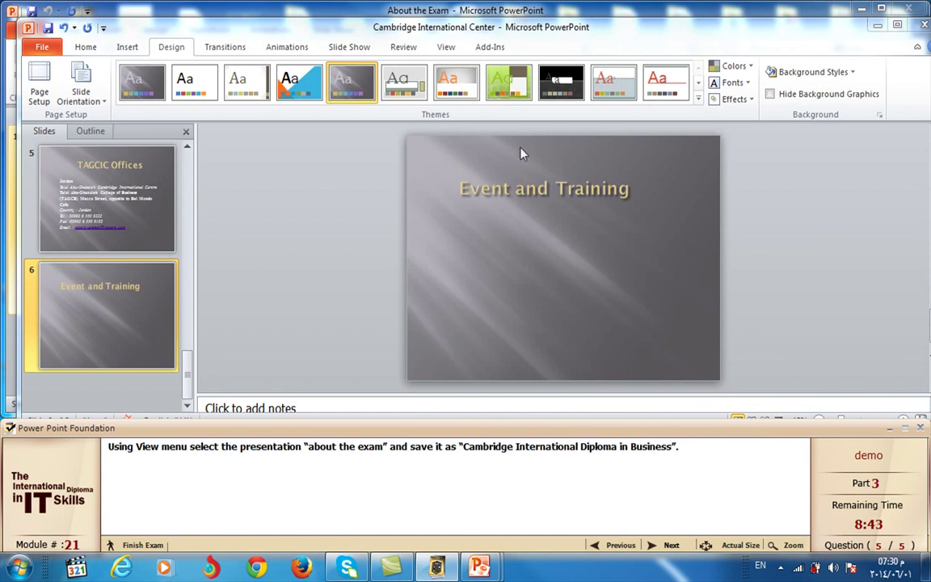
# - Switch to the About the Exam presentation window
pyautogui.click(445, 49)
pyautogui.click(445, 48)
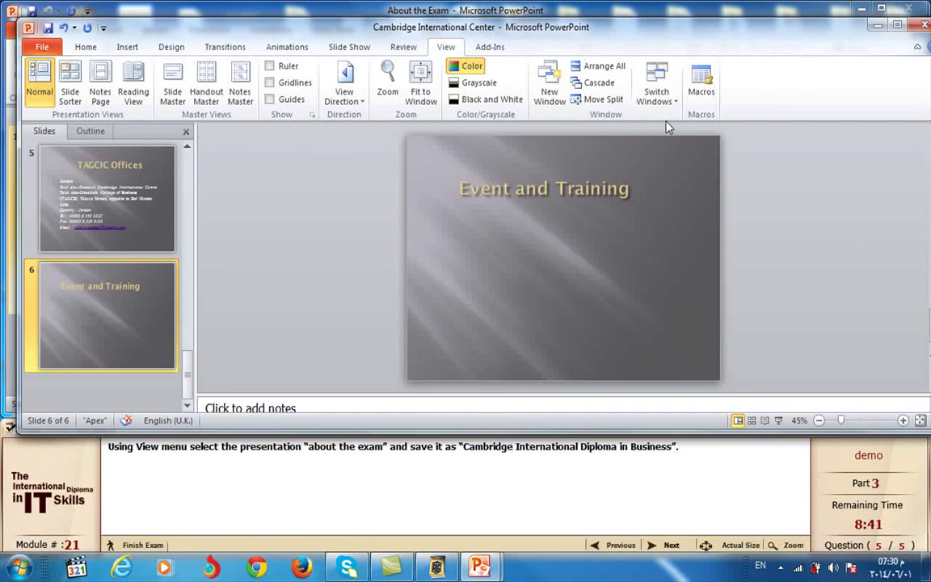
pyautogui.click(656, 93)
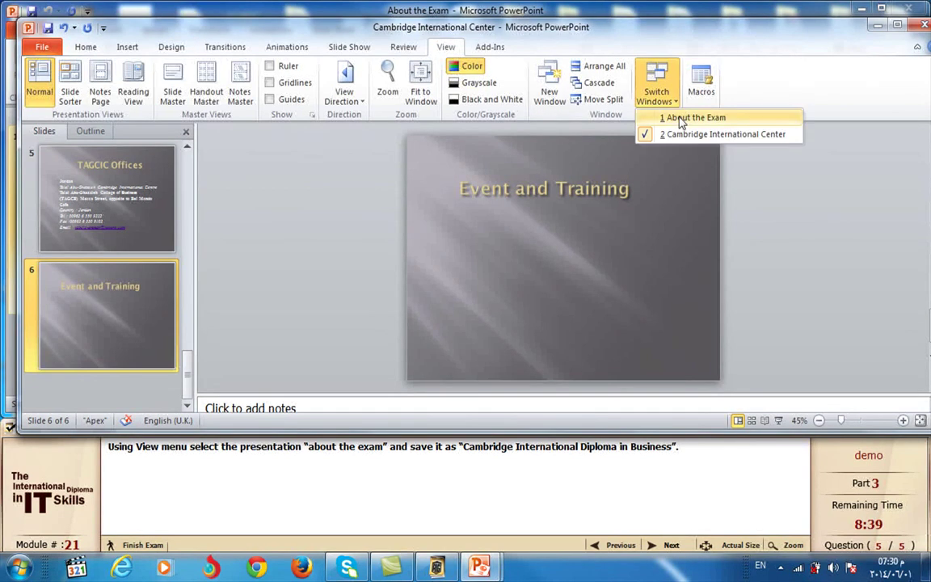
pyautogui.click(681, 118)
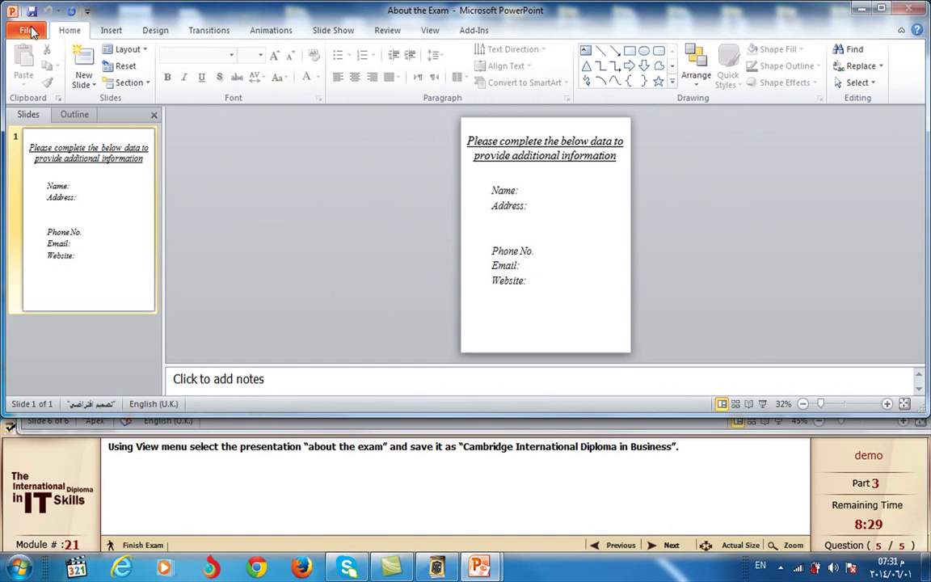
# - Save it as 'Cambridge International Diploma in Business'
pyautogui.click(31, 30)
pyautogui.click(57, 75)
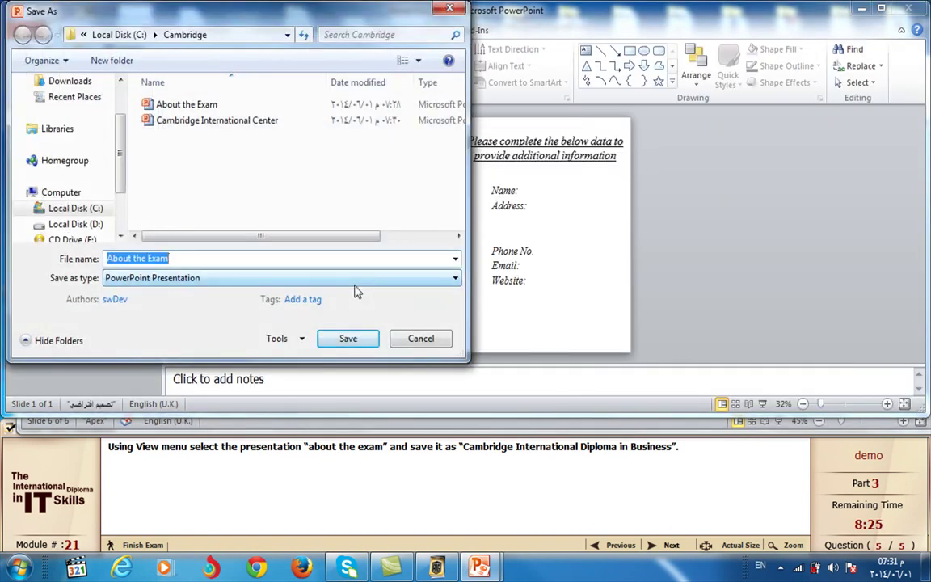
pyautogui.write('Ca')
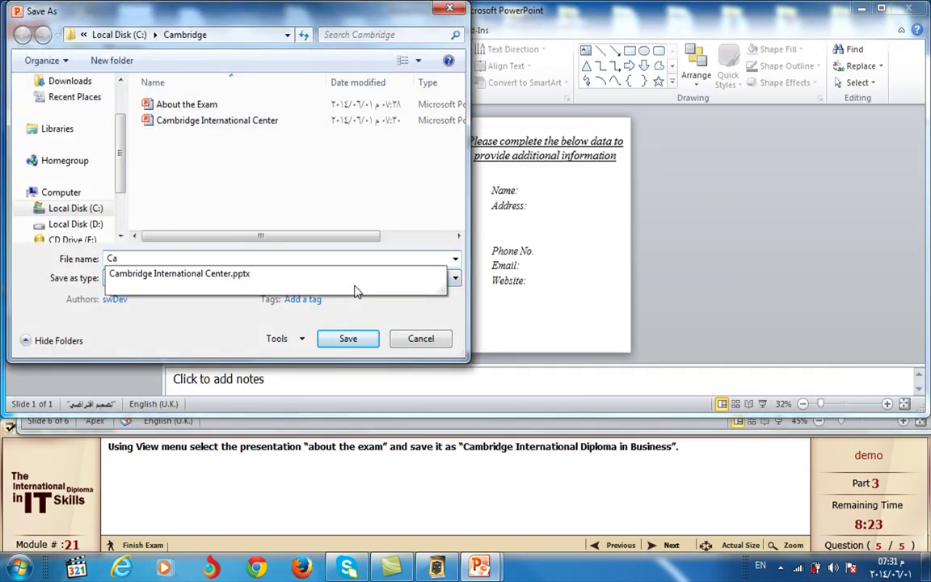
pyautogui.write('mb')
pyautogui.write('rid')
pyautogui.write('ge')
pyautogui.write(' In')
pyautogui.write('te')
pyautogui.write('rnat')
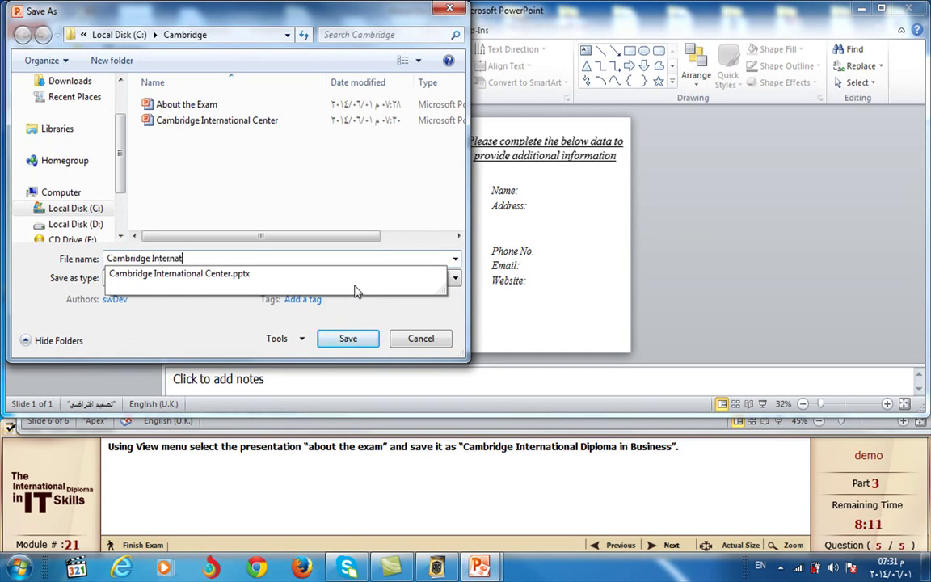
pyautogui.write('ional')
pyautogui.write(' D')
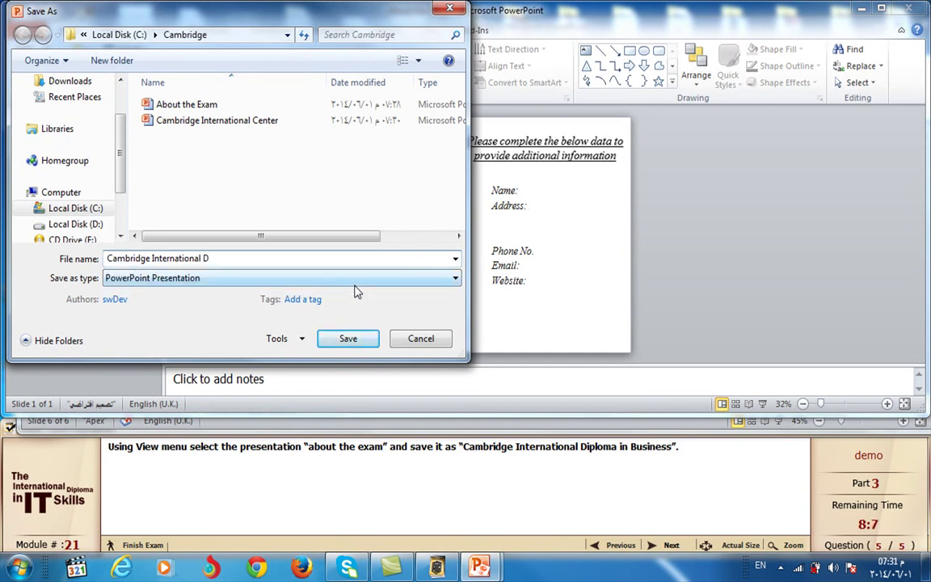
pyautogui.write('ip')
pyautogui.write('lom')
pyautogui.write('a i')
pyautogui.write('n B')
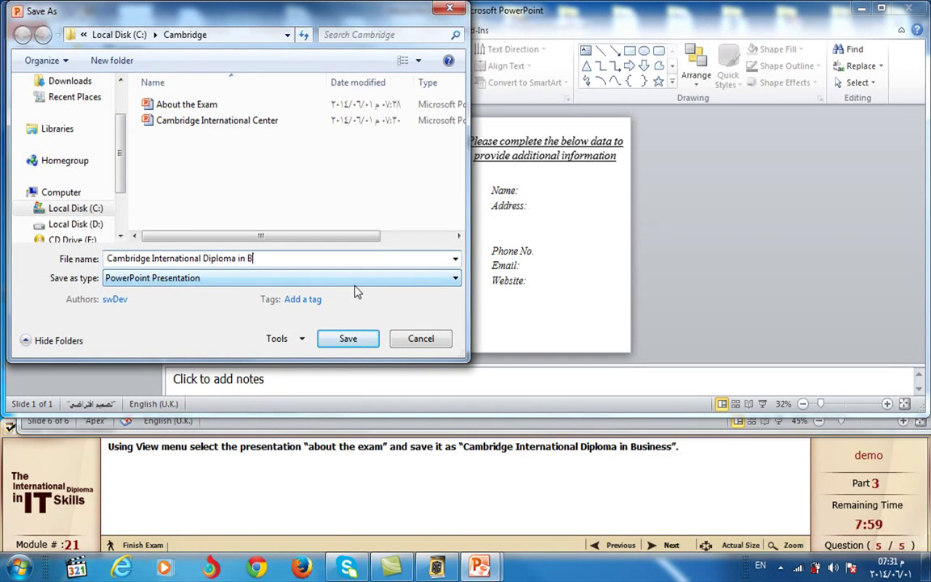
pyautogui.write('us')
pyautogui.write('iness')
pyautogui.click(348, 338)
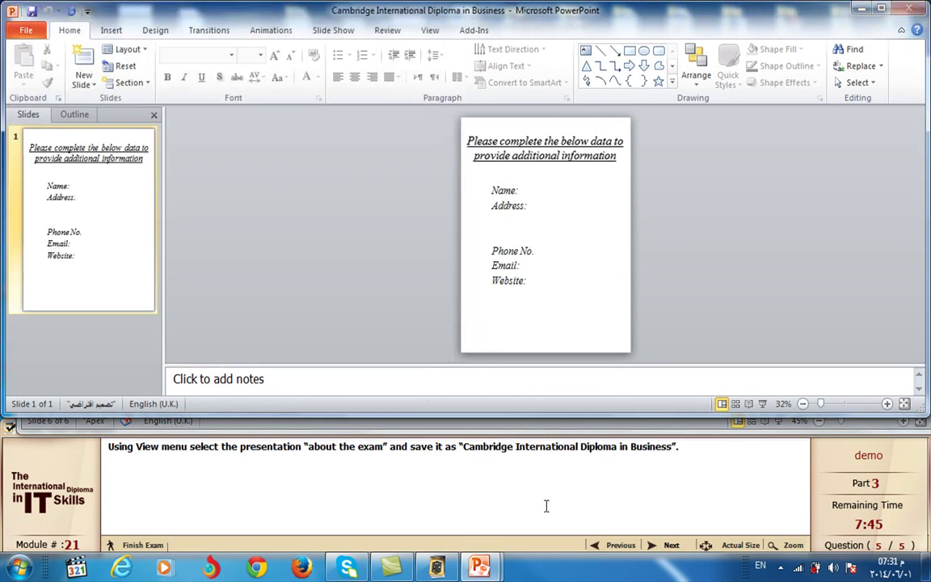
# - Finish the last question, acknowledge the end-of-part notice, and confirm finishing the exam
pyautogui.click(672, 547)
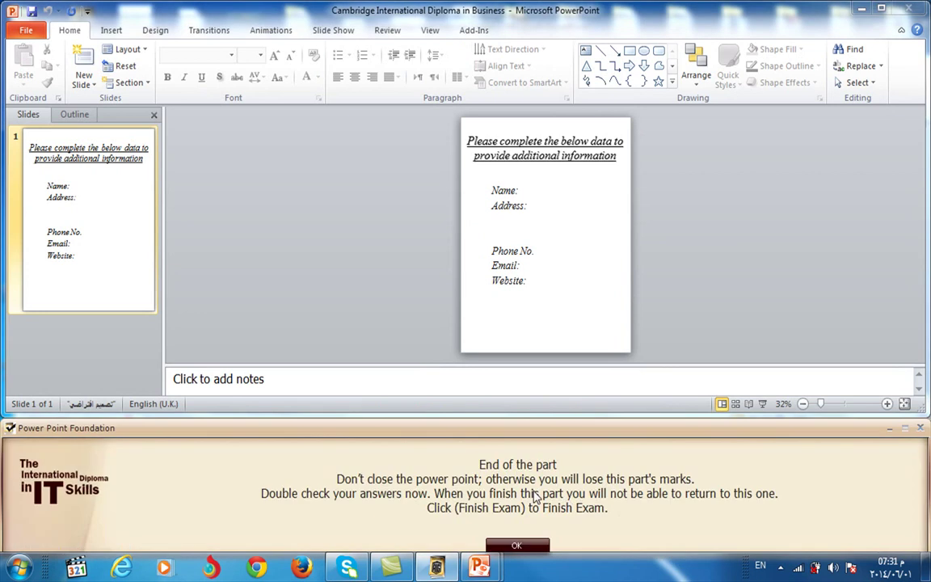
pyautogui.click(517, 549)
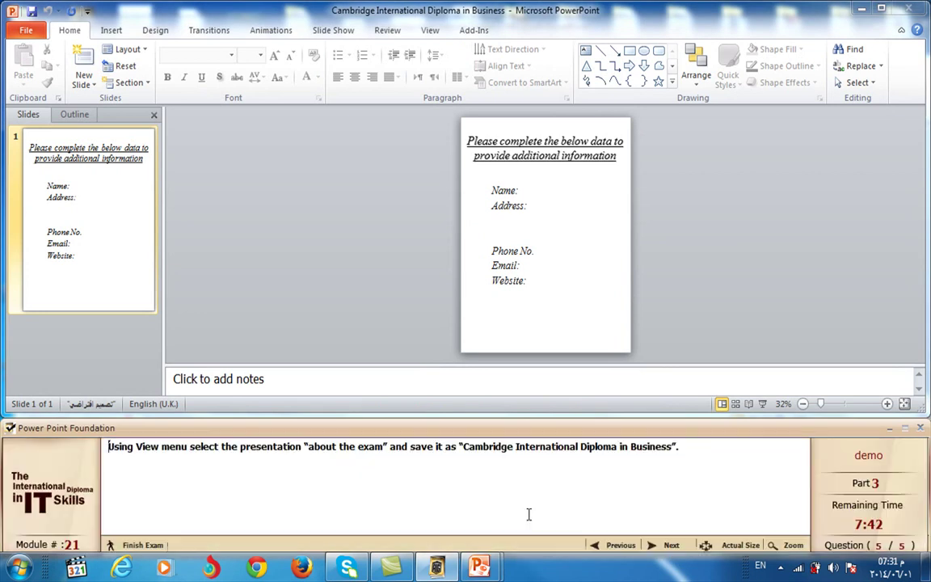
pyautogui.click(139, 544)
pyautogui.click(458, 307)
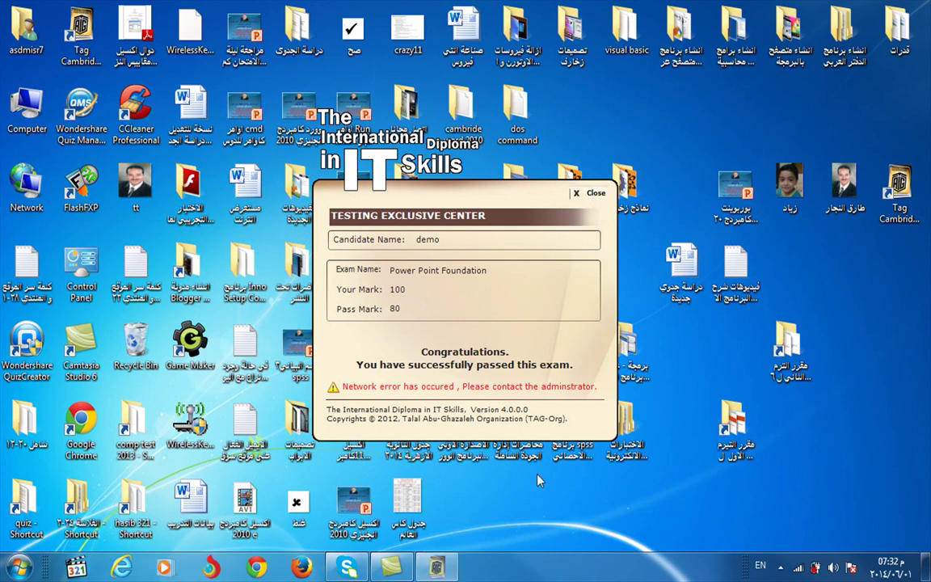
# - Close the Testing Exclusive Center results window showing the passing mark of 100
pyautogui.click(595, 193)
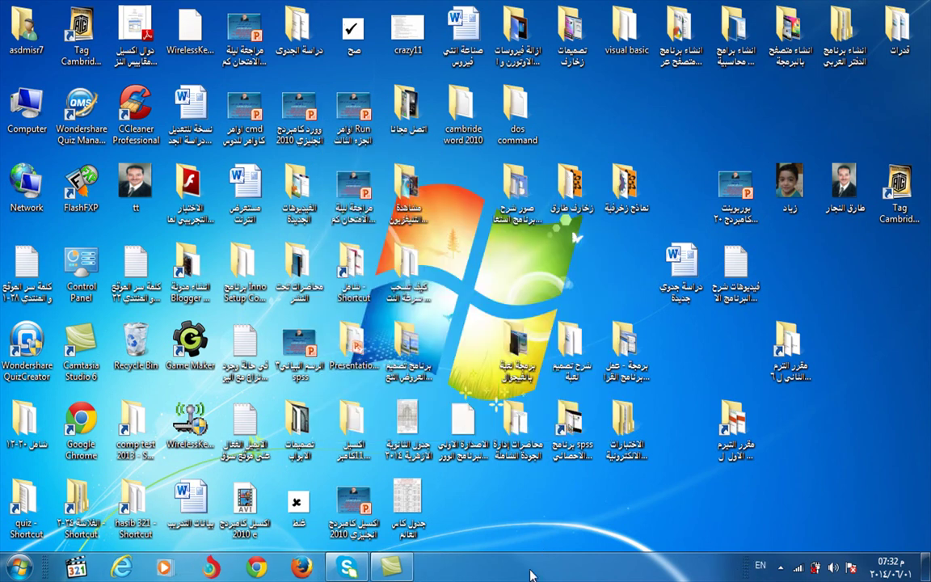